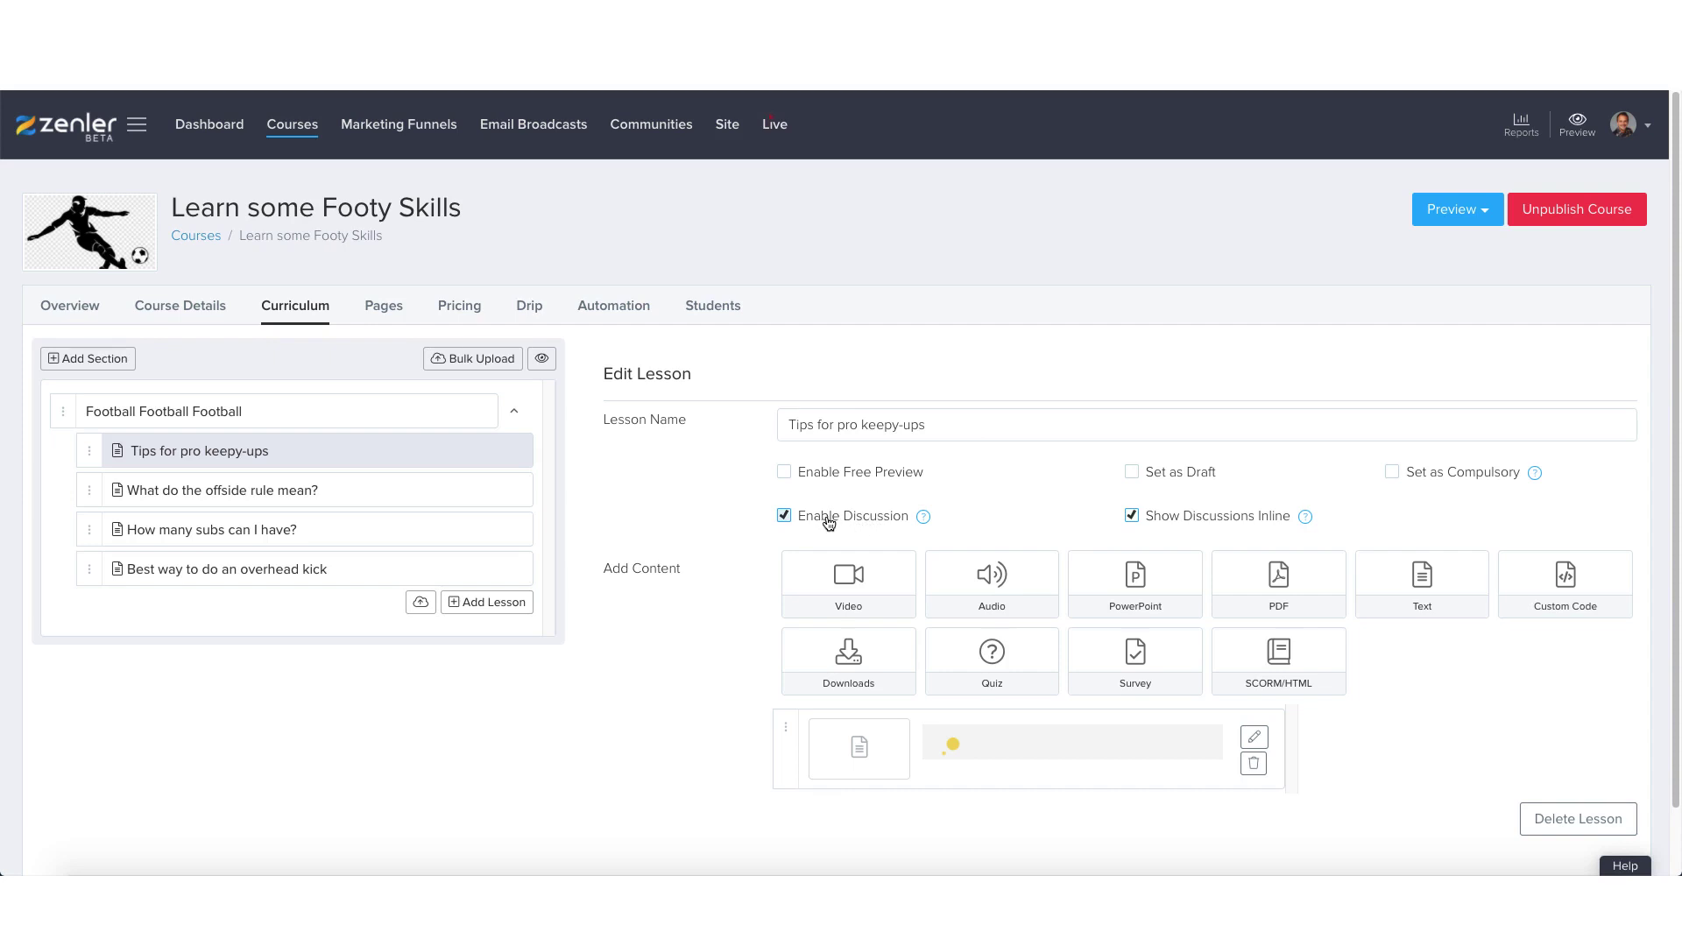
Step: Turn off inline discussions for the "Tips for pro keepy-ups" lesson and preview the curriculum as a student
mouse_move(922, 521)
mouse_move(1306, 524)
left_click(1130, 516)
left_click(541, 360)
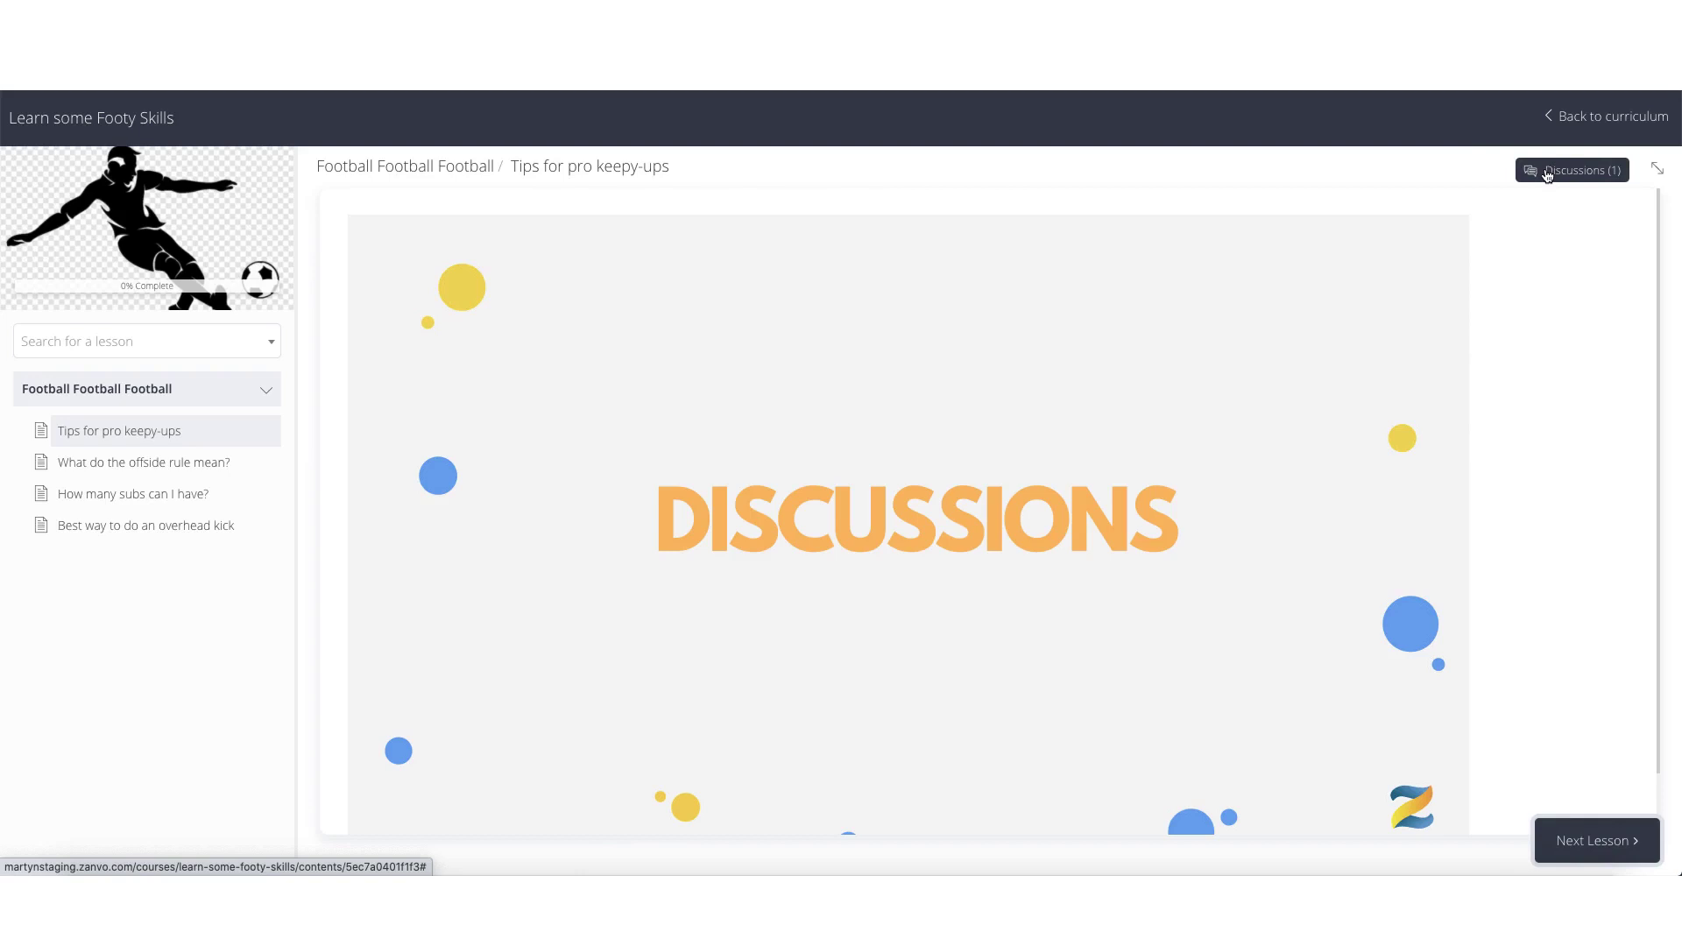
Step: View the discussion of the "Tips for pro keepy-ups" lesson in the student preview, then return to the curriculum editor
left_click(1545, 173)
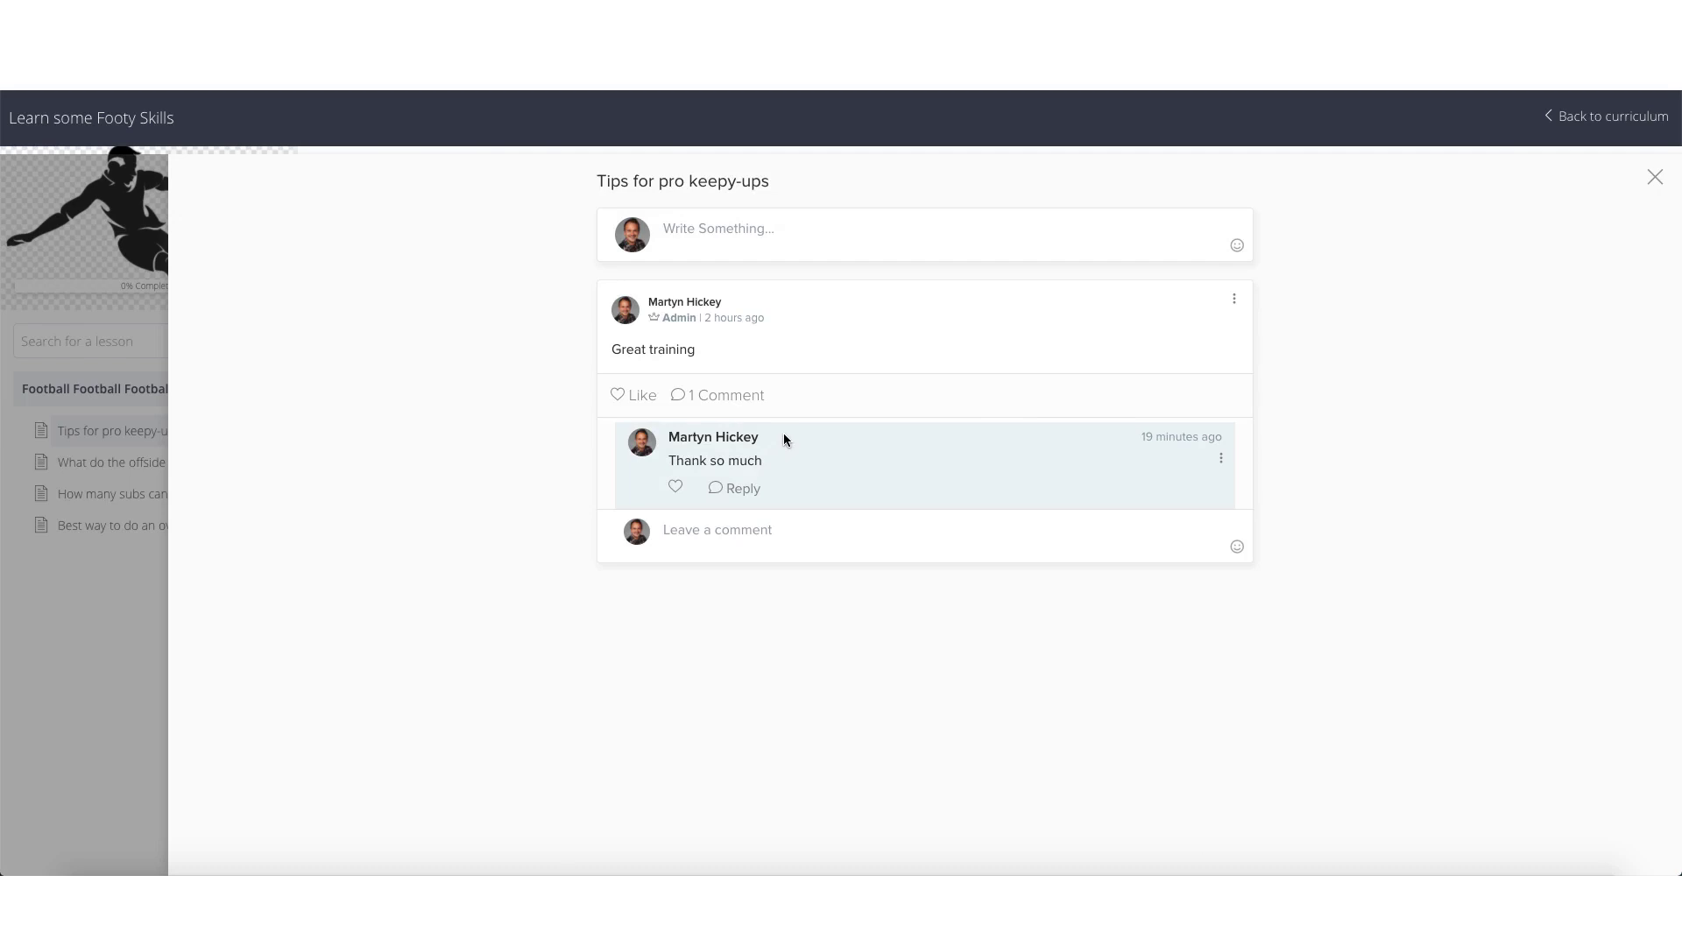
left_click(1654, 178)
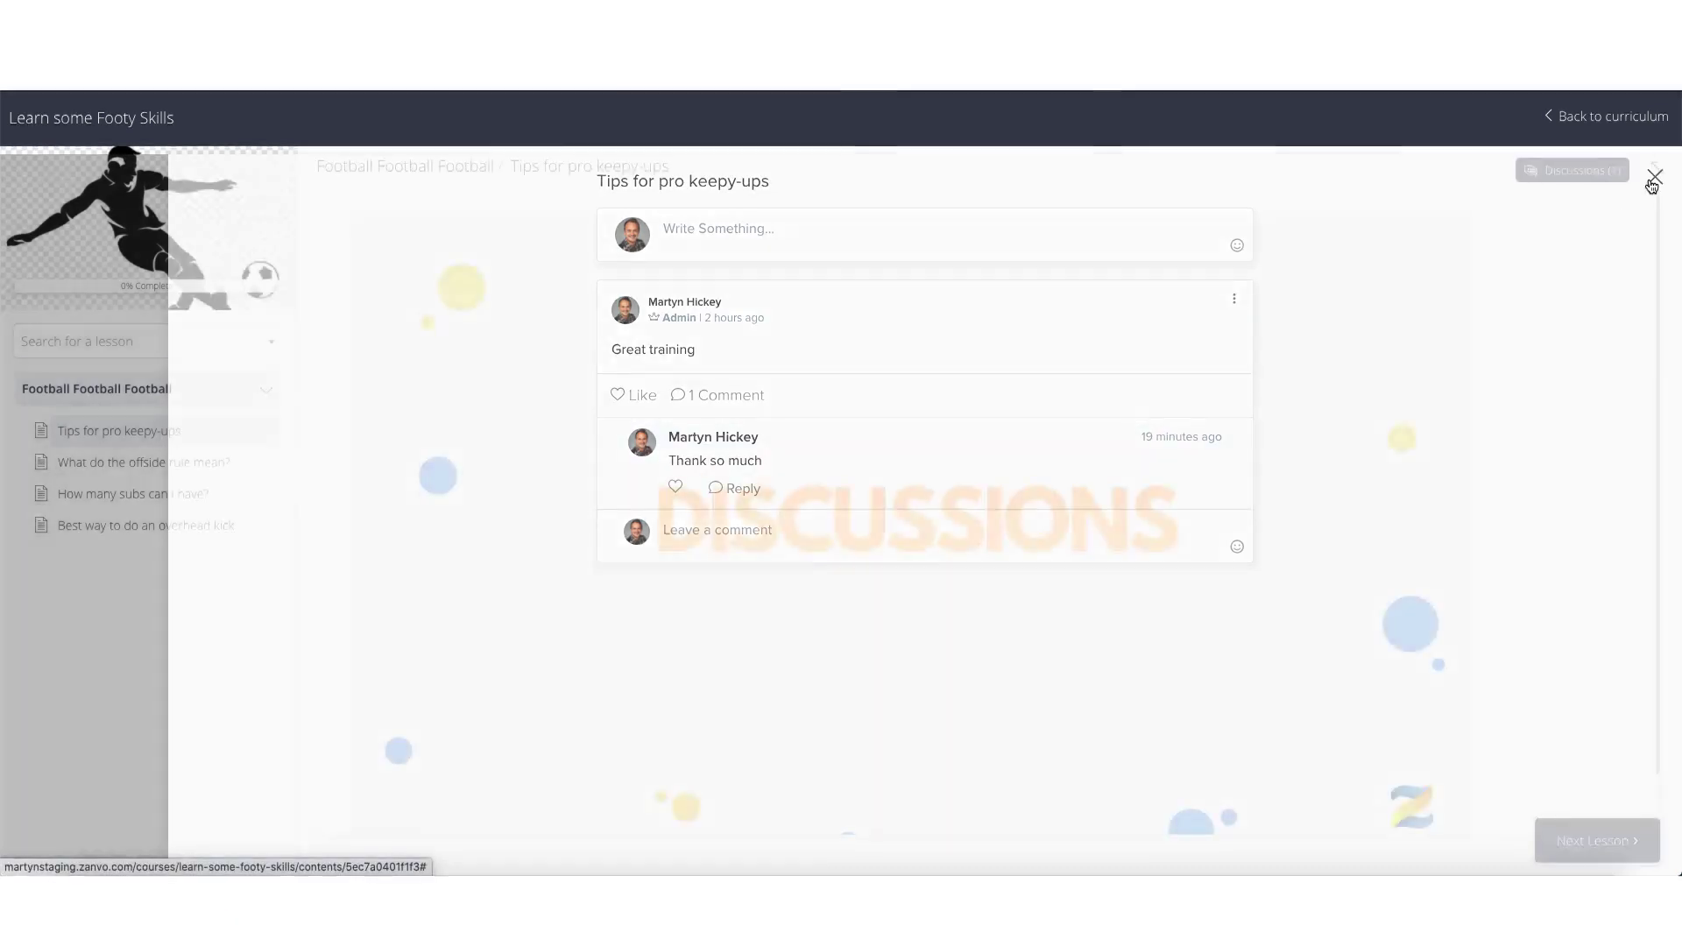
left_click(1214, 53)
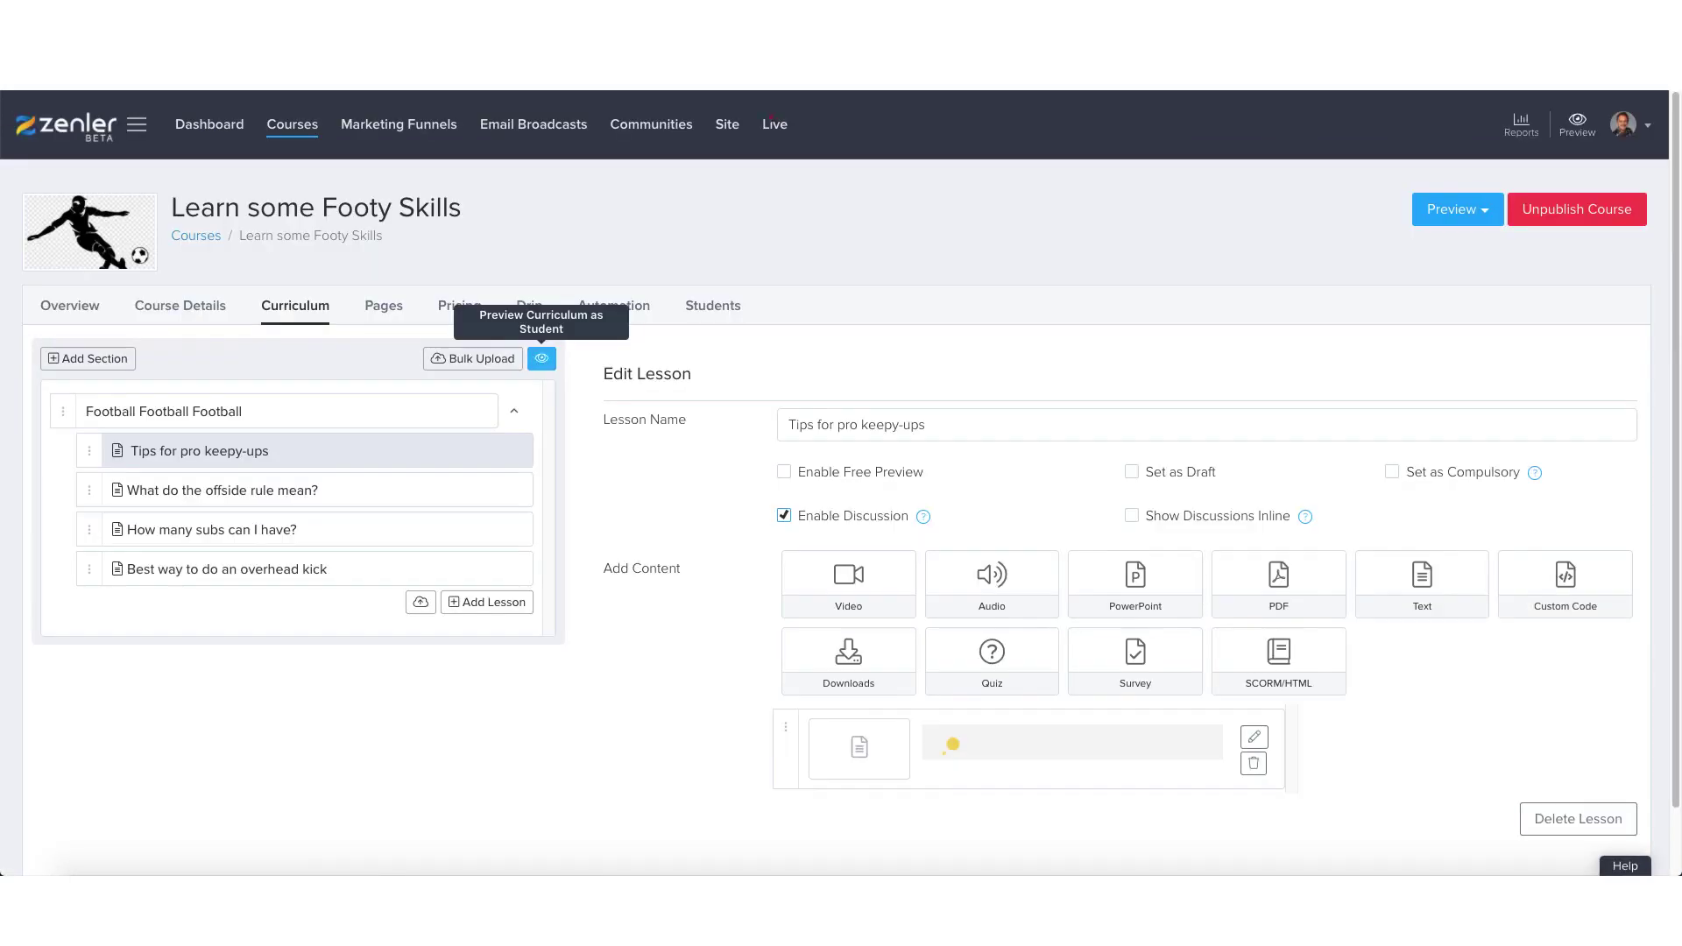
Step: Turn on inline discussions for the "Tips for pro keepy-ups" lesson and check the thread below its content in the student preview
left_click(1133, 518)
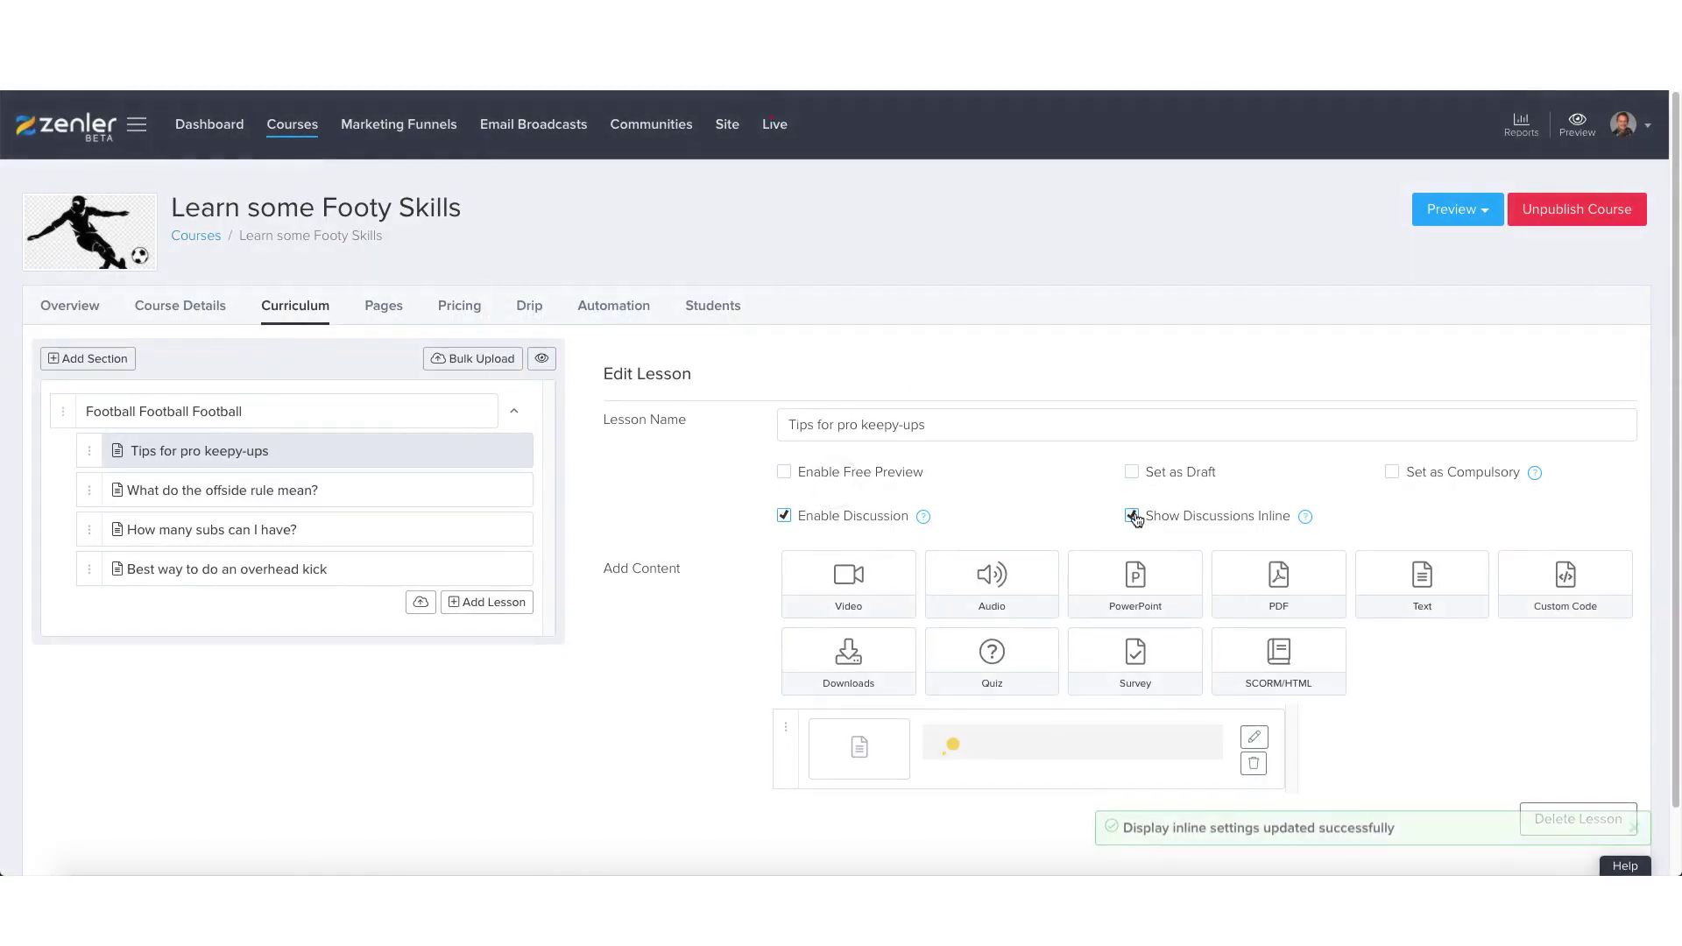
left_click(541, 358)
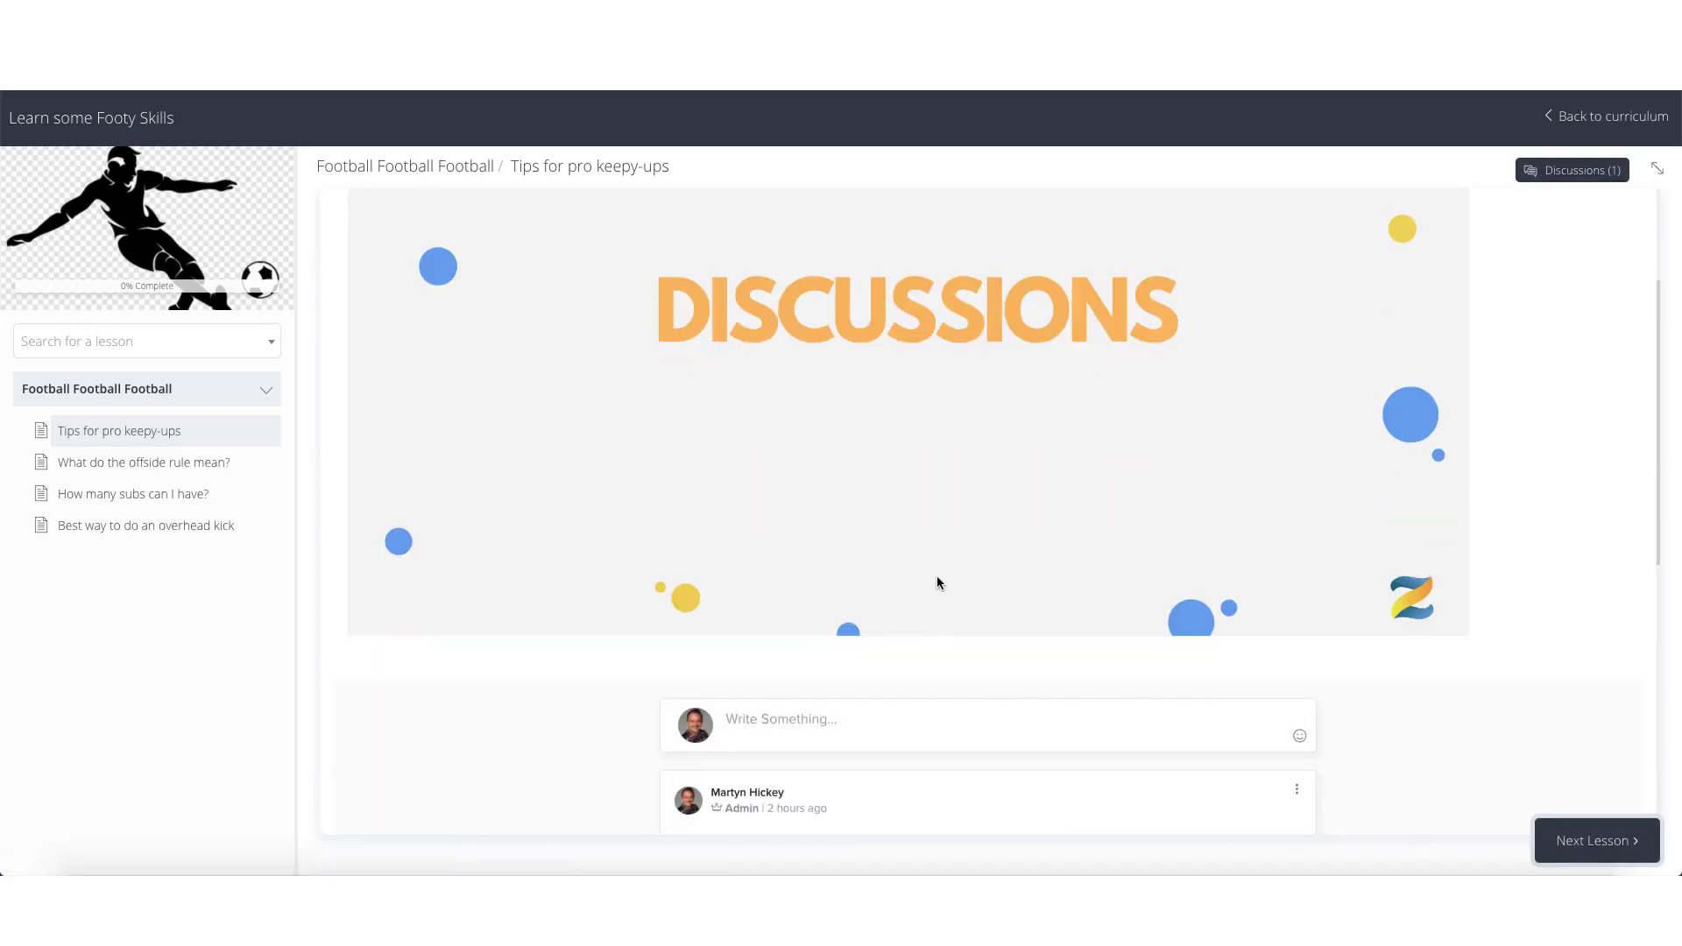
scroll(943, 581, "down", 3)
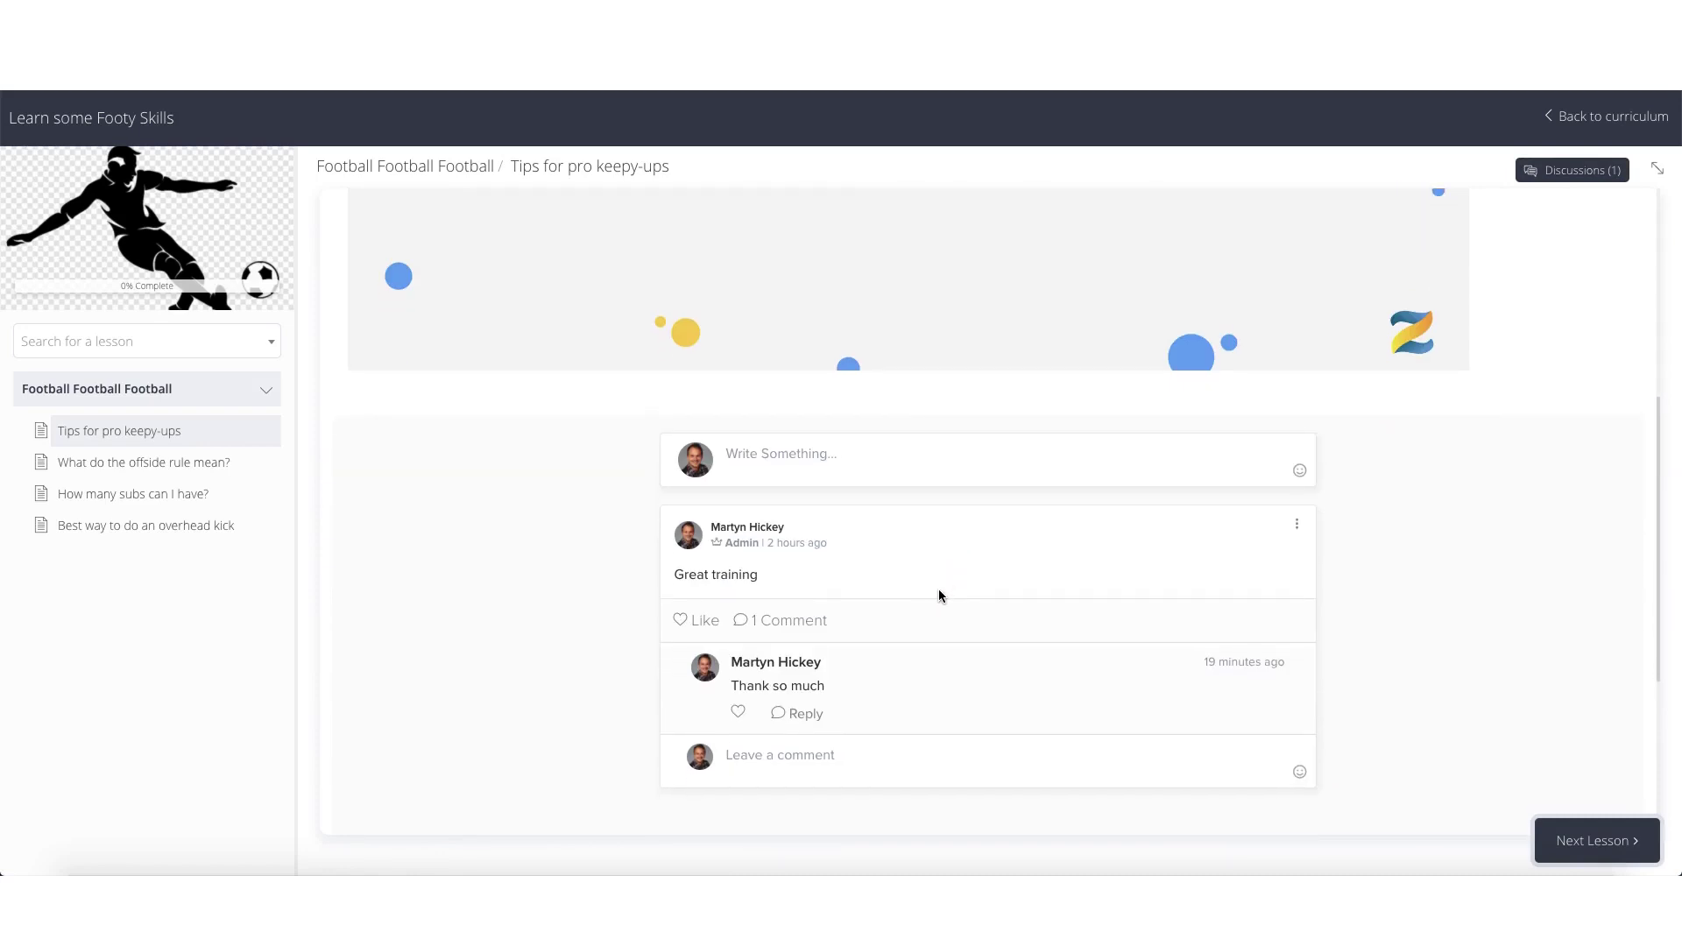
scroll(938, 596, "down", 1)
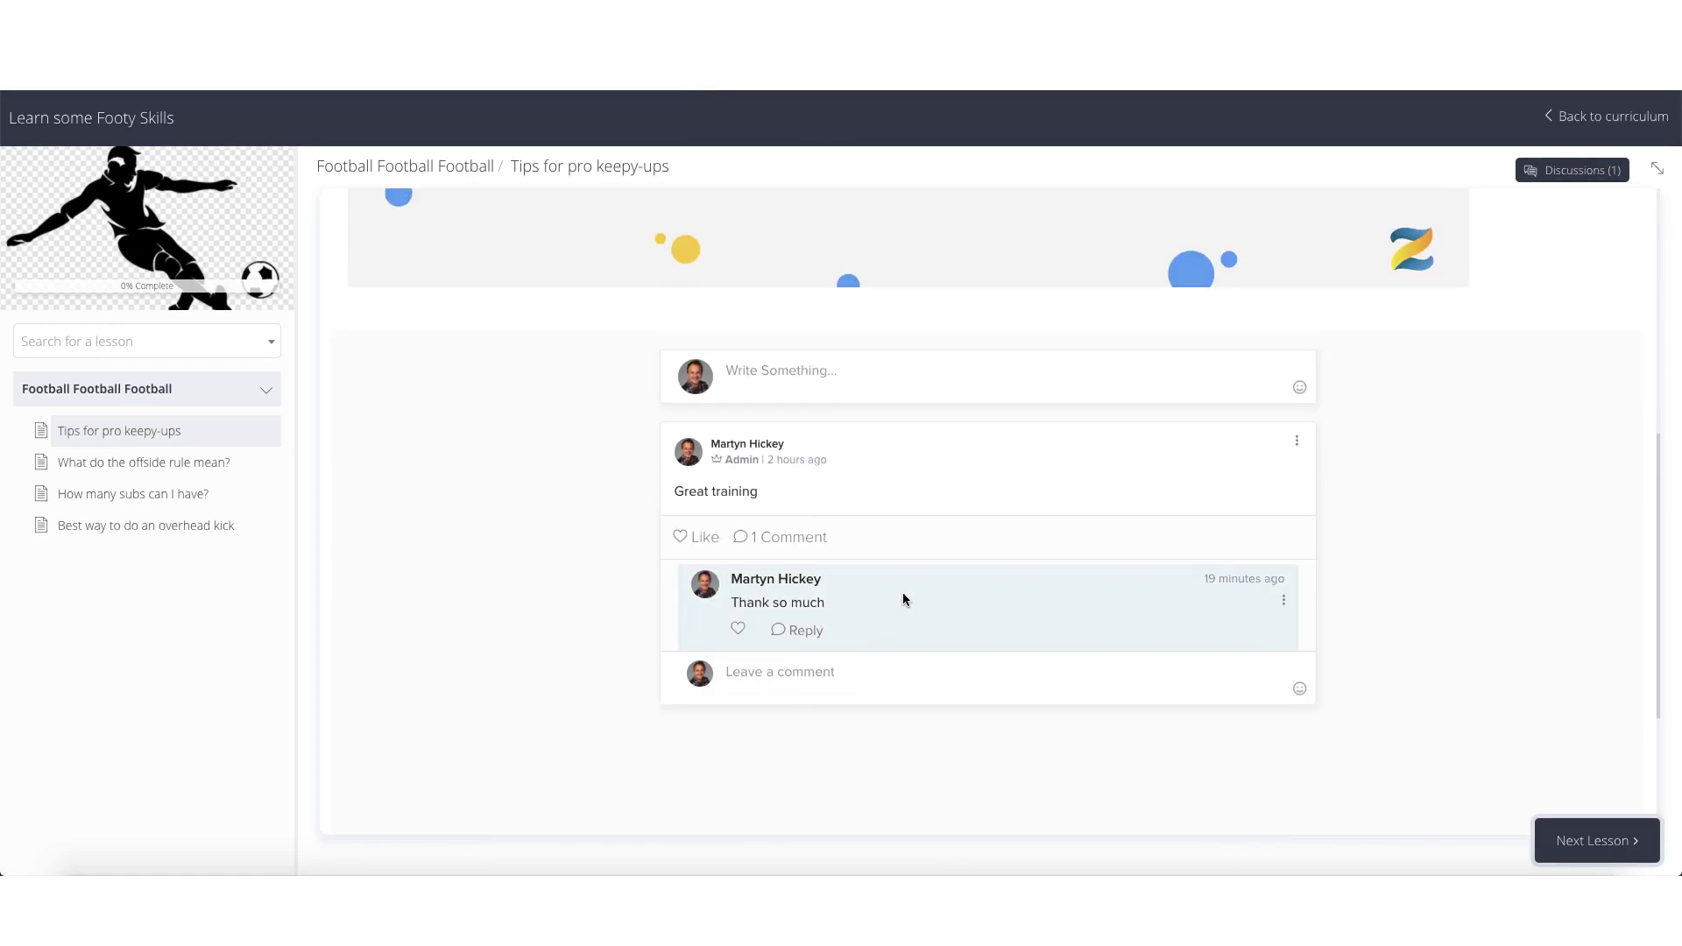
scroll(902, 599, "up", 1)
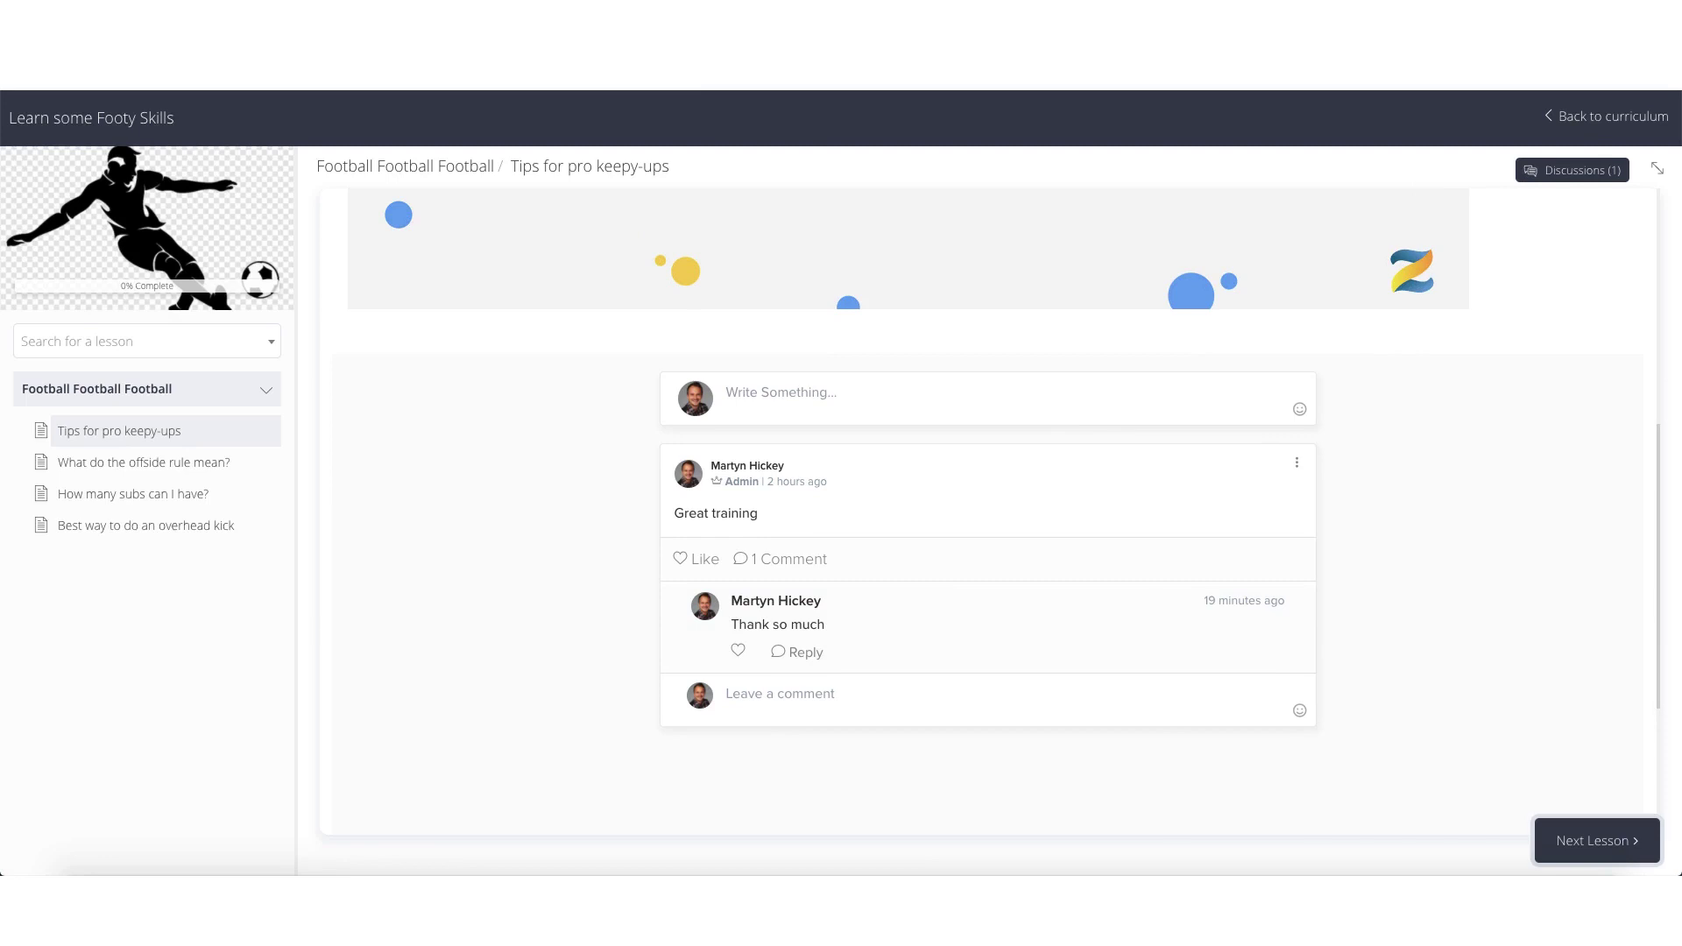
key("ctrl+w")
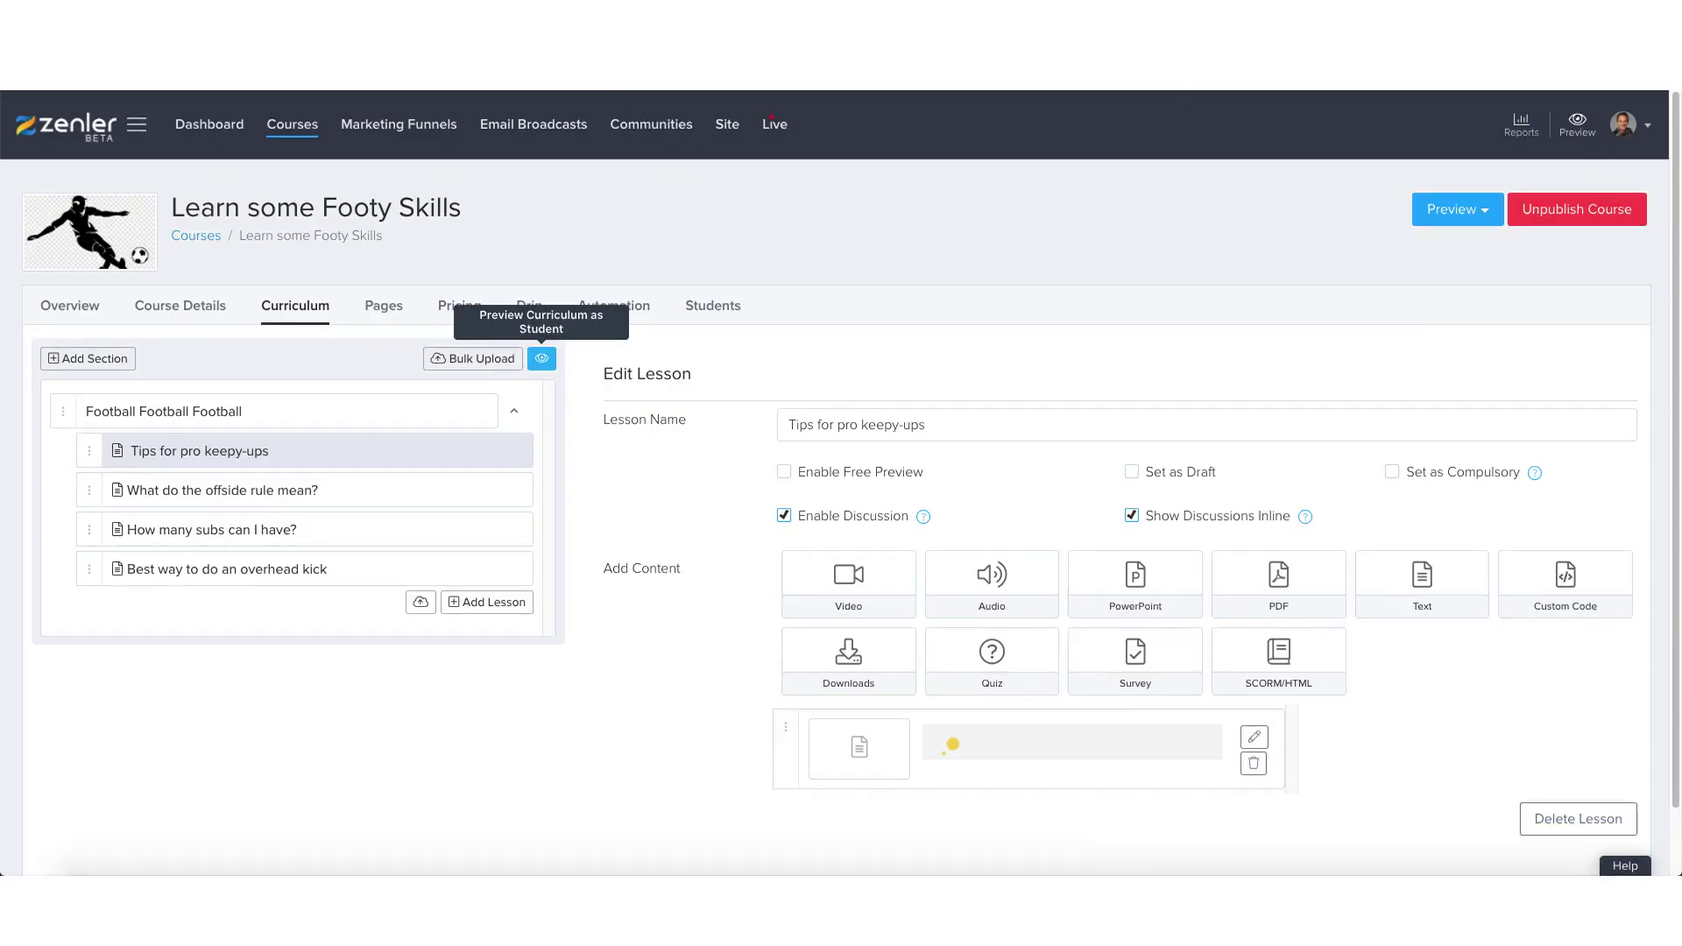
Step: Enable discussion and inline display of discussions for the lesson "What do the offside rule mean?"
left_click(327, 490)
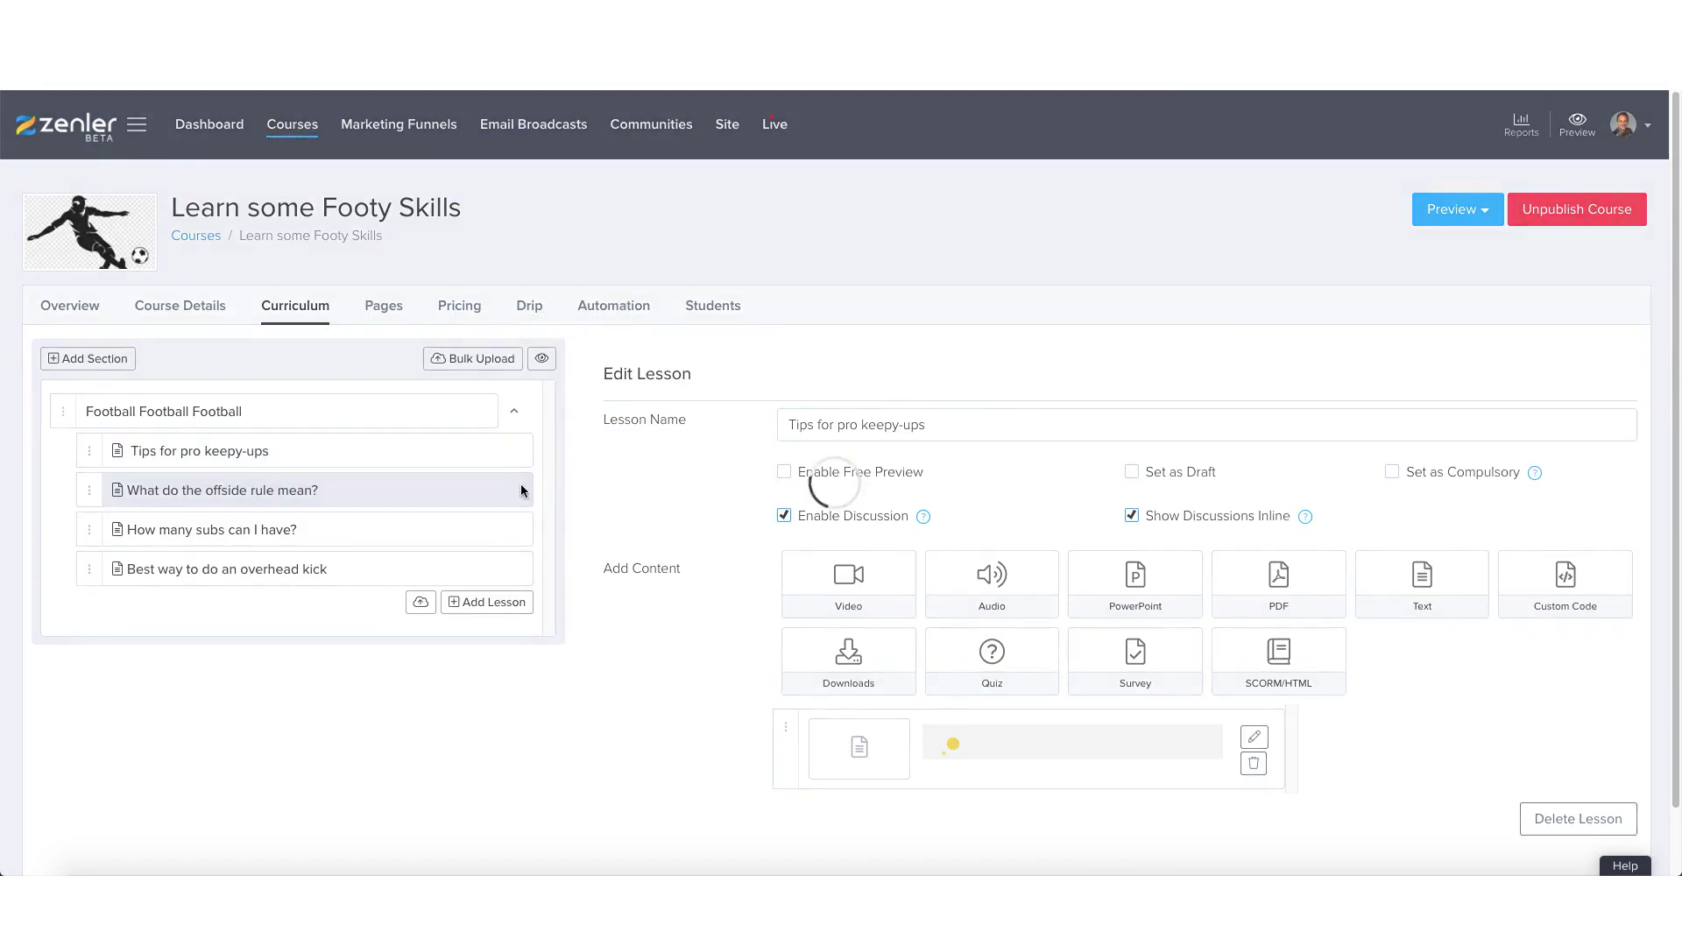
left_click(783, 516)
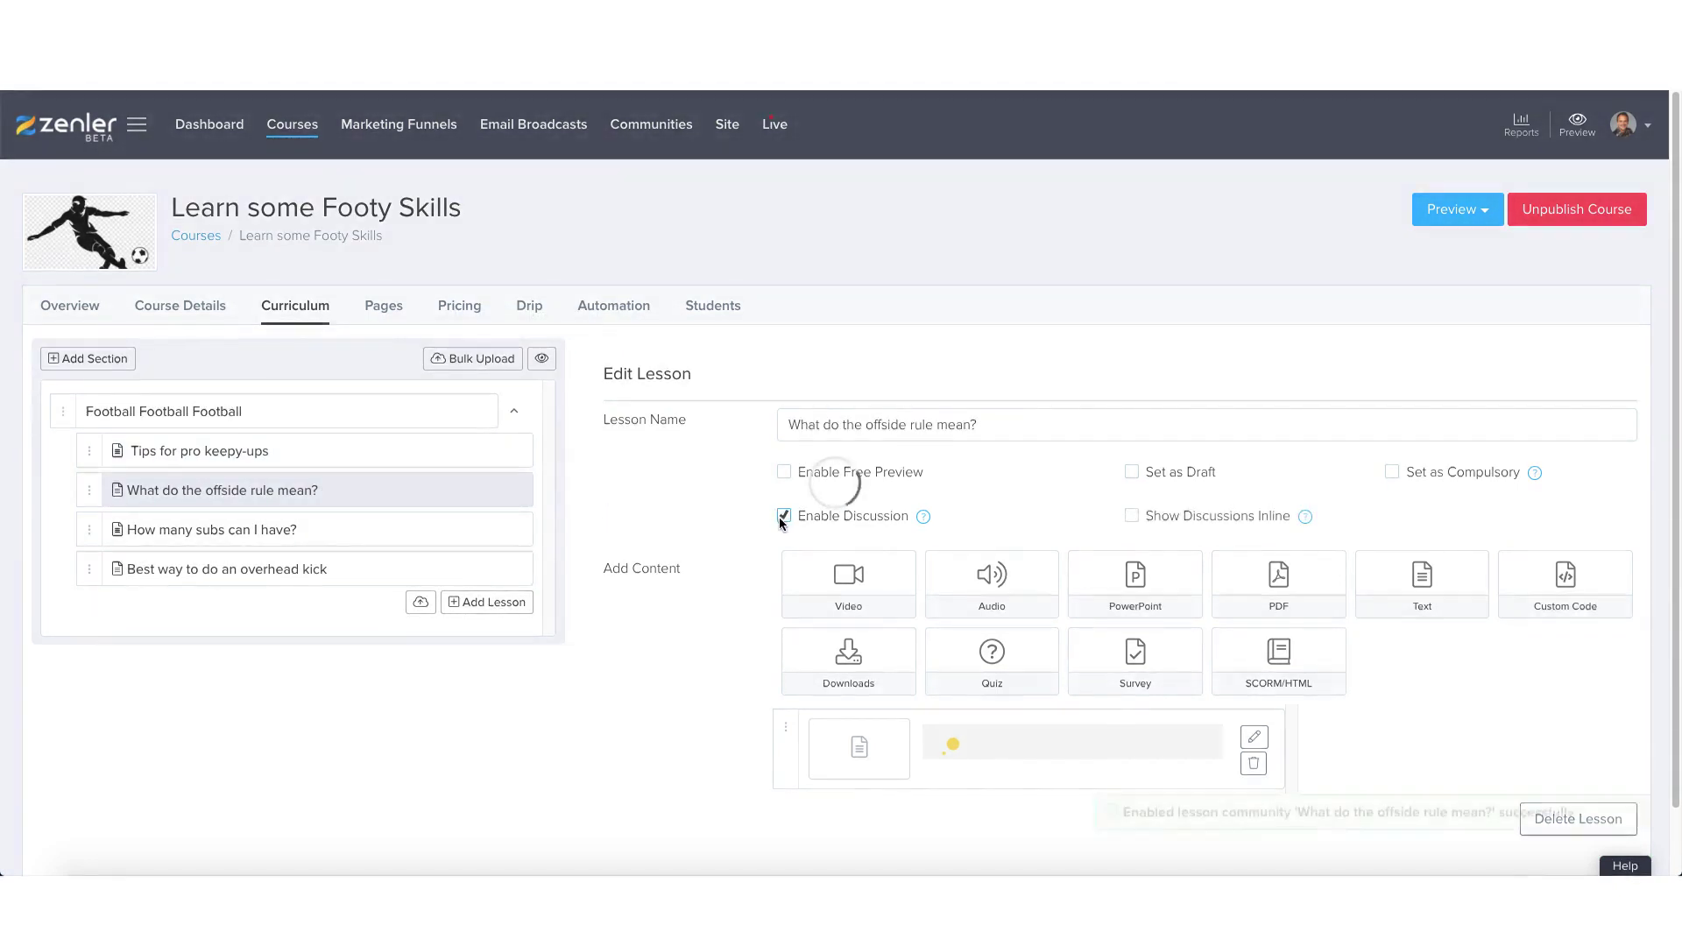
left_click(1131, 516)
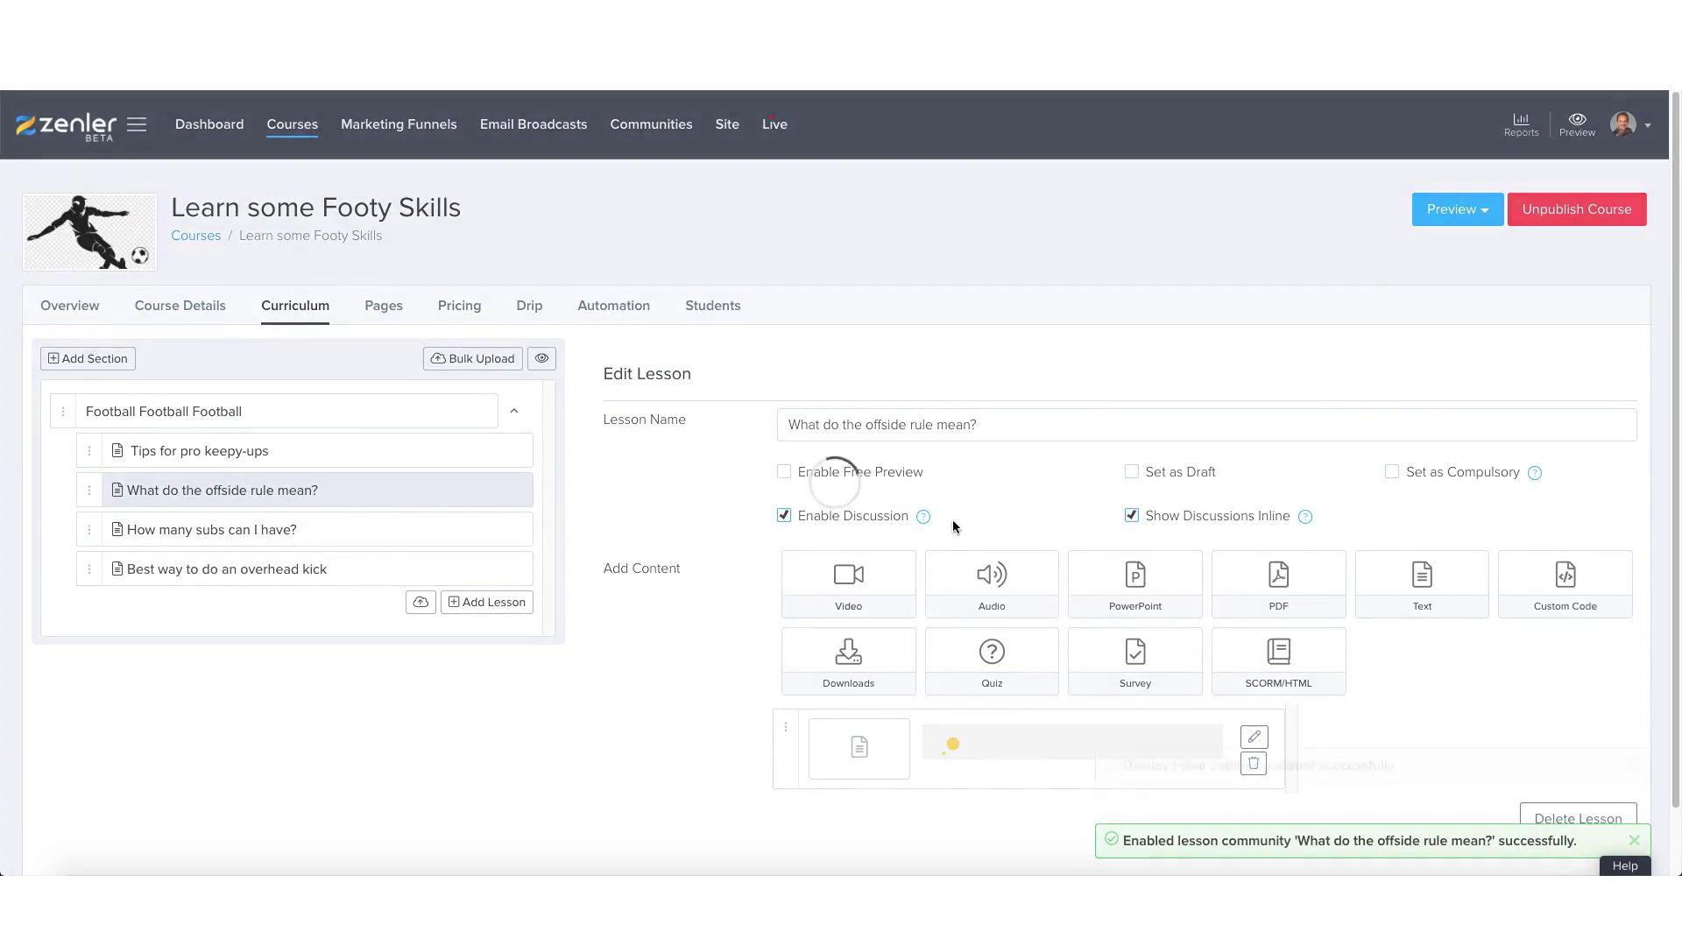
Step: Post "Offside rule is so tricky" in the offside lesson's discussion from the student preview, and view the post's options
left_click(548, 365)
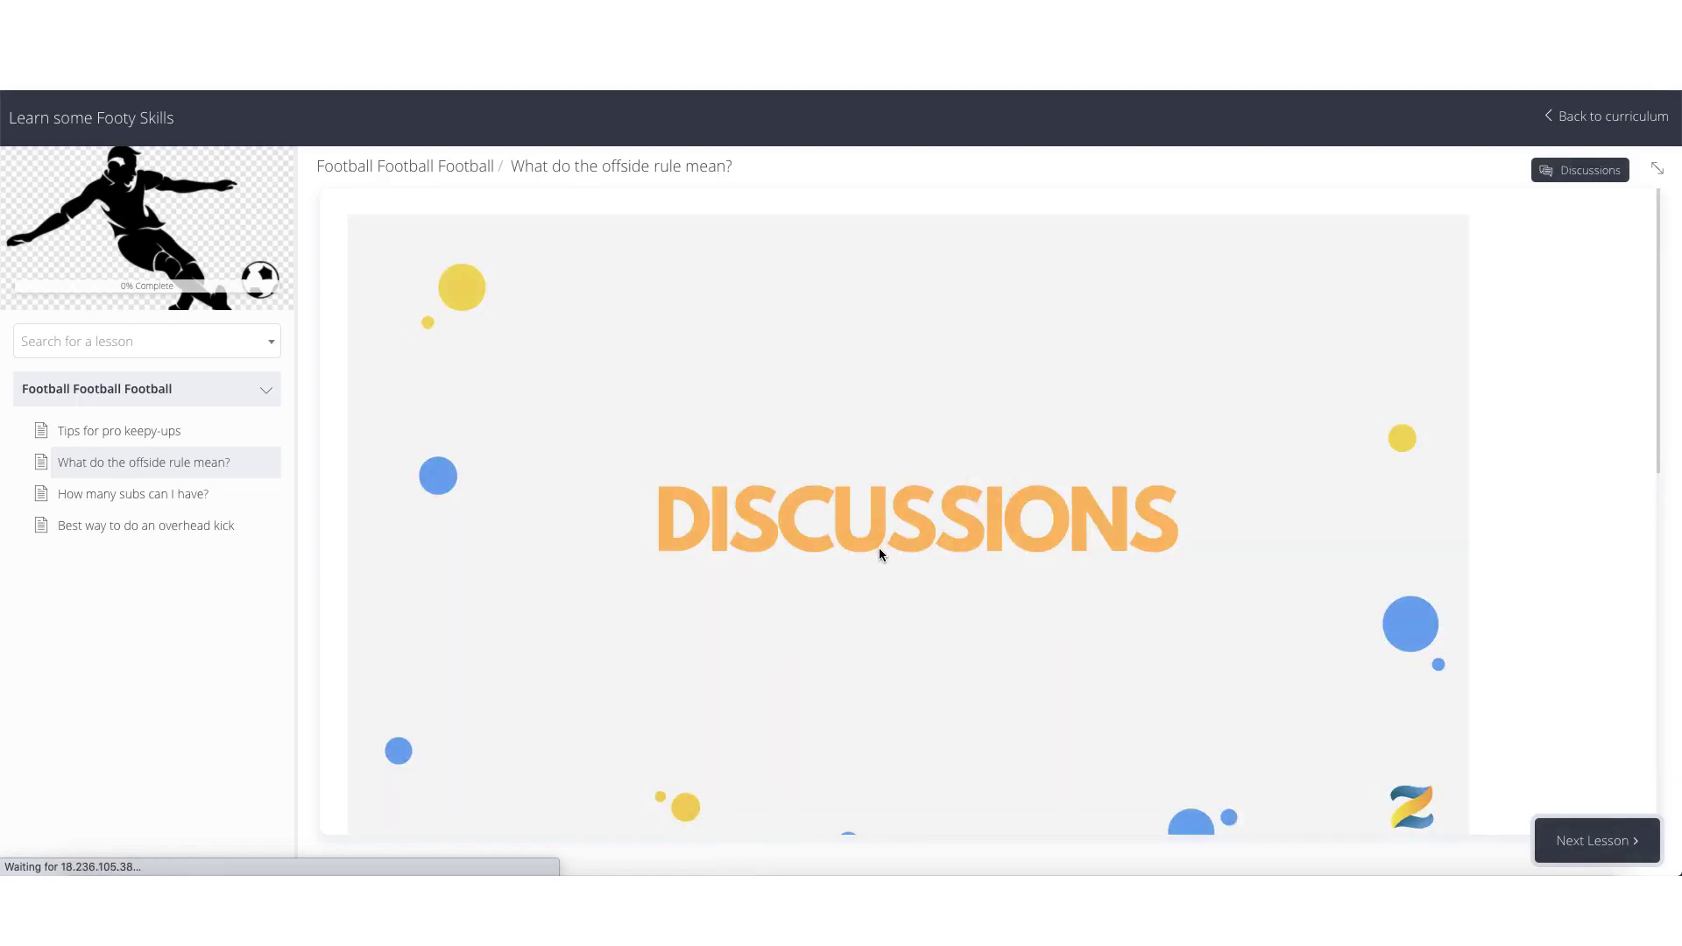
scroll(879, 553, "down", 6)
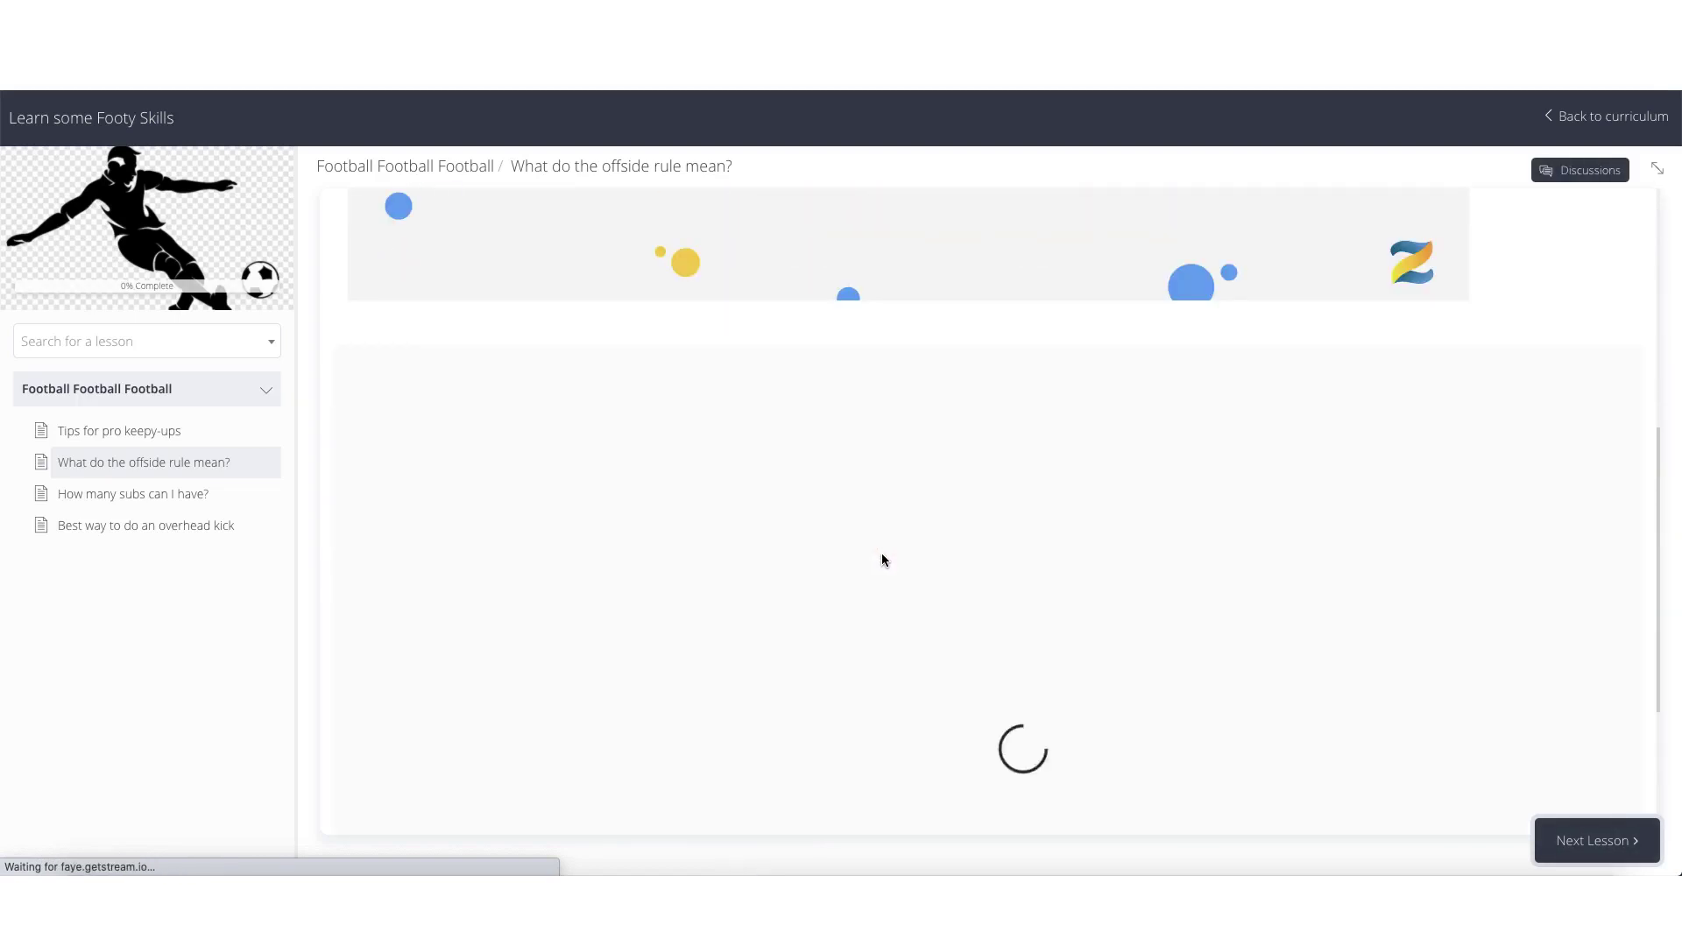
left_click(790, 380)
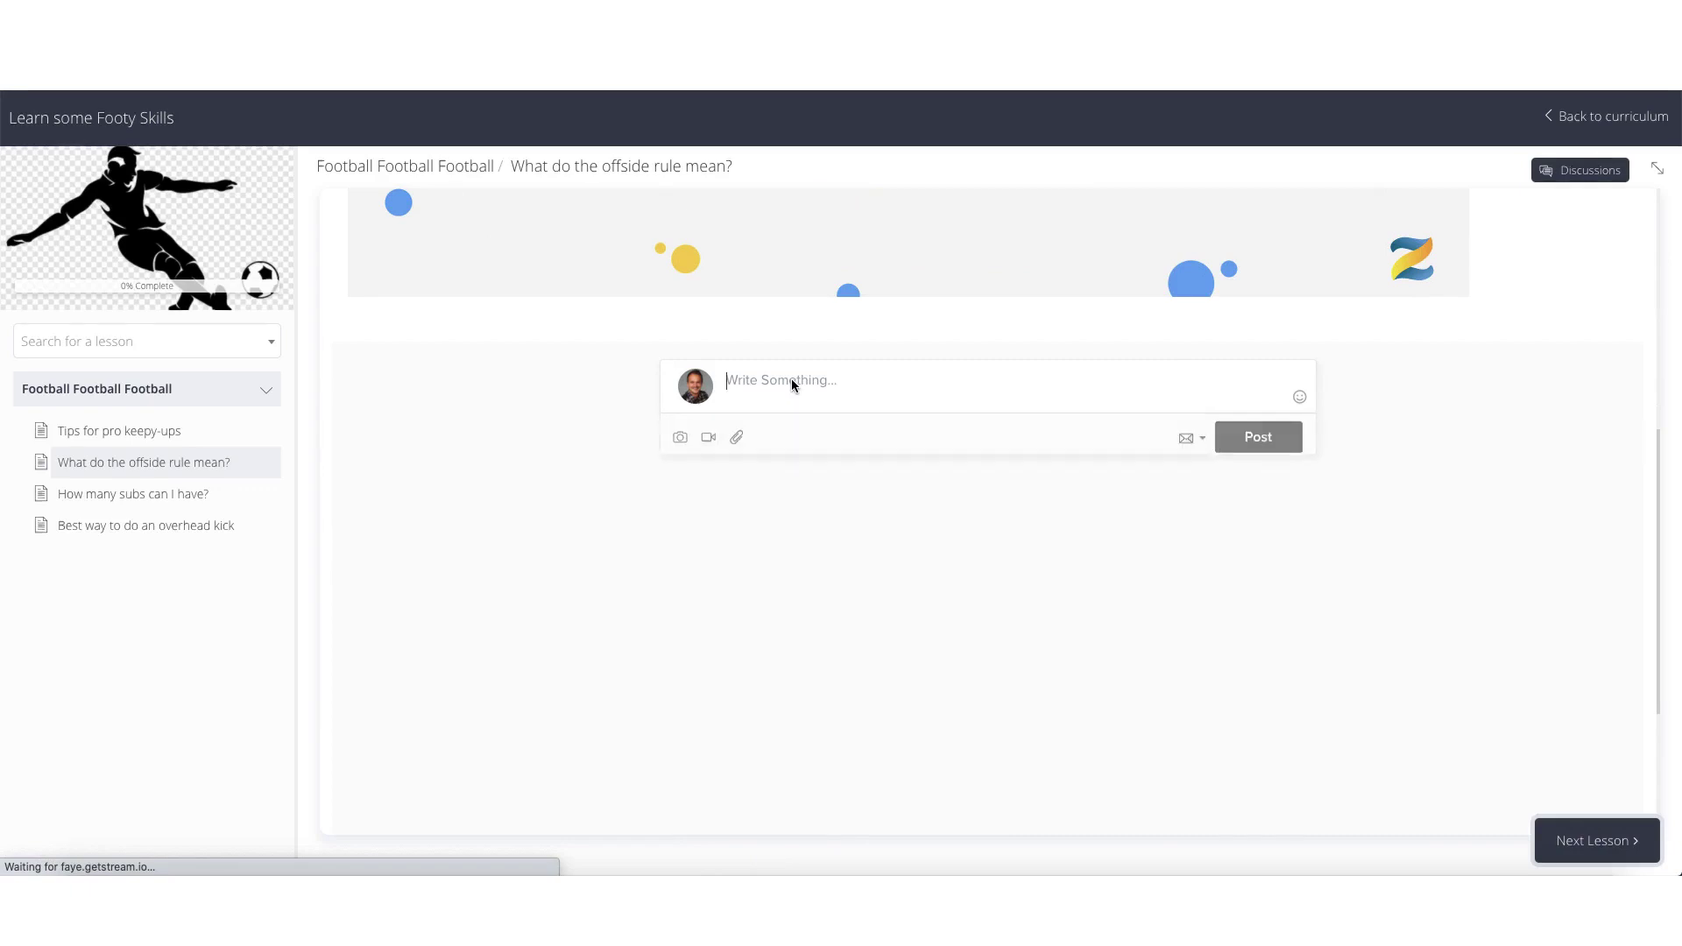
type("Offs")
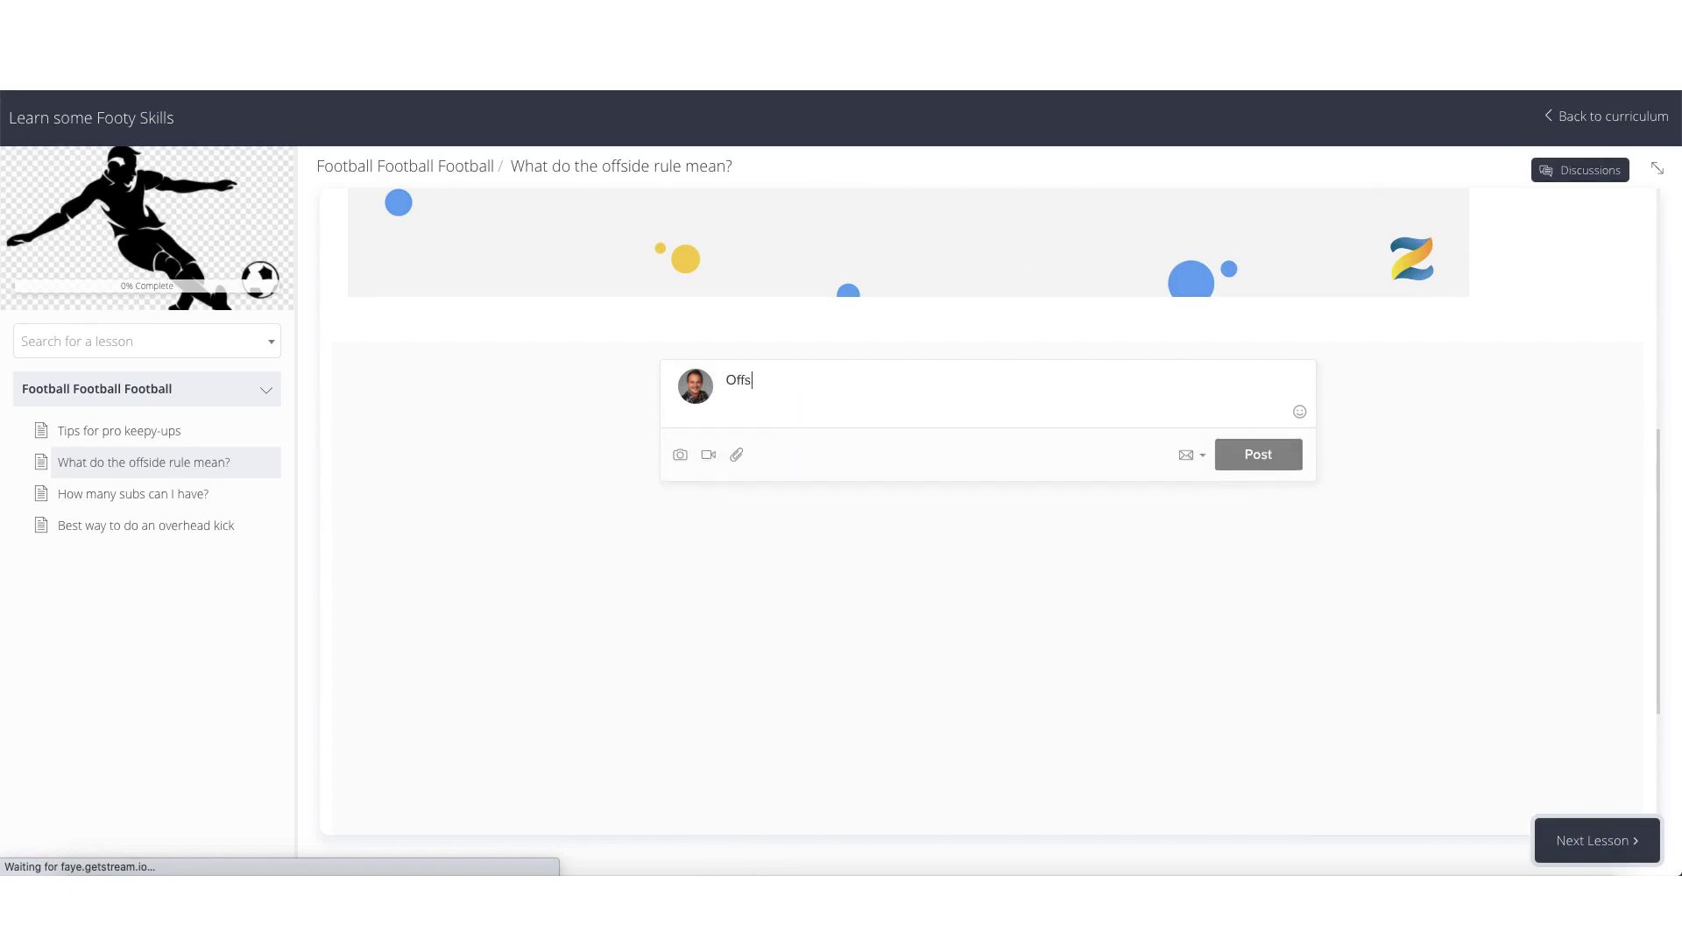
type("ide rule is so tricky")
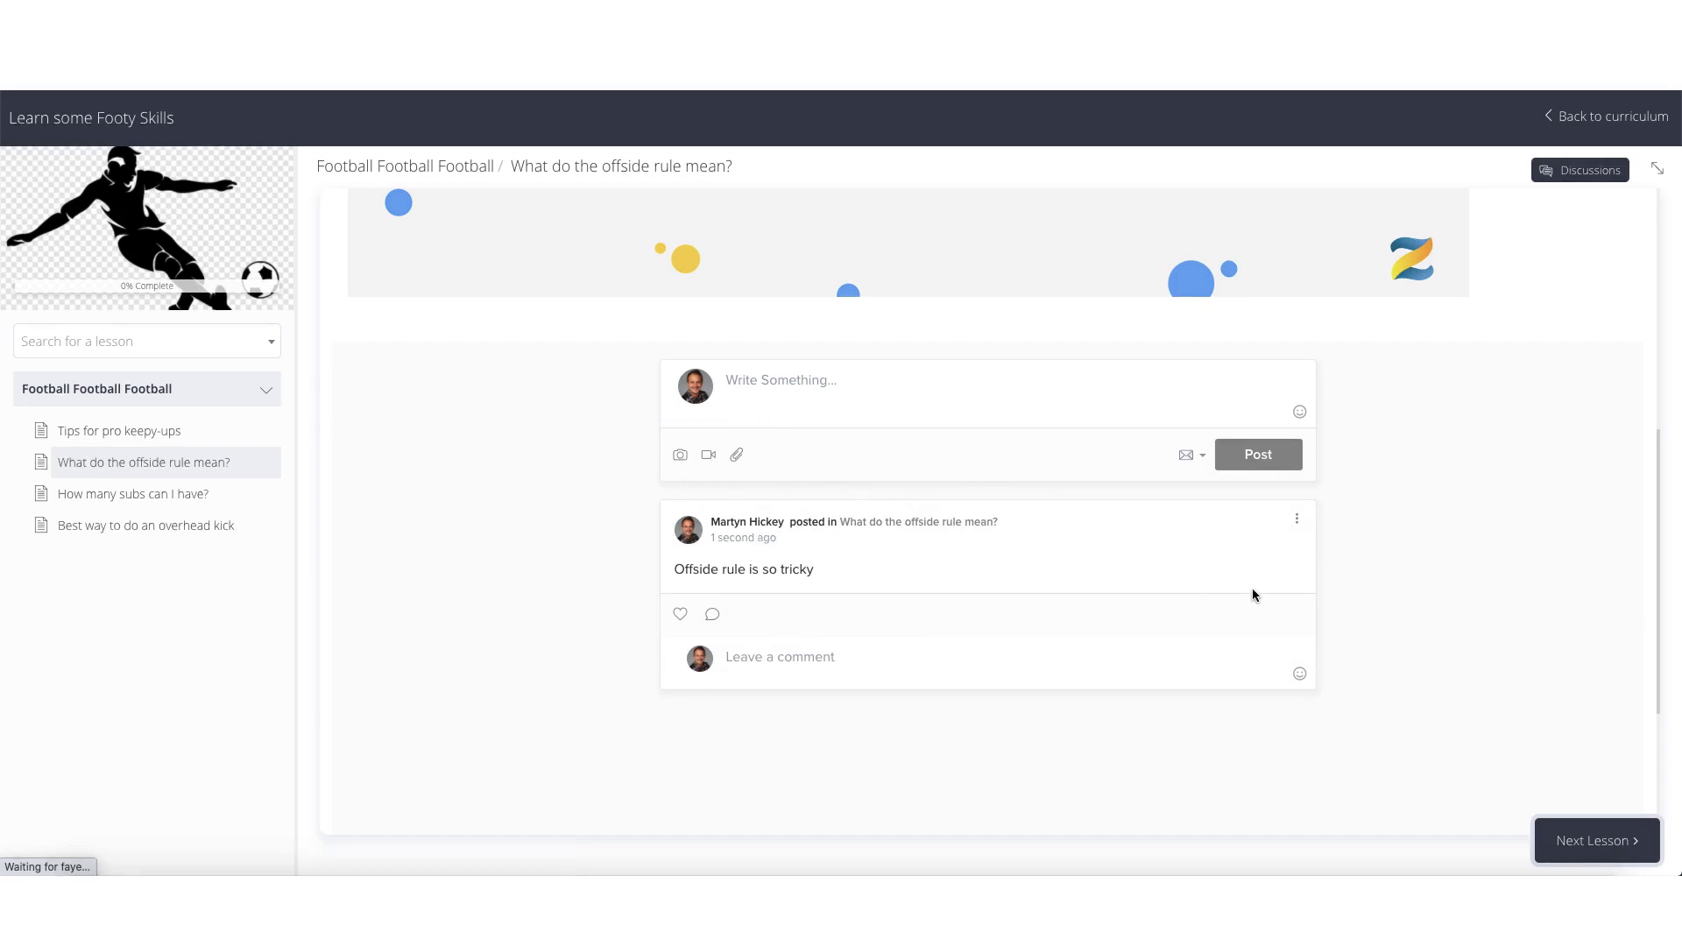
left_click(1298, 523)
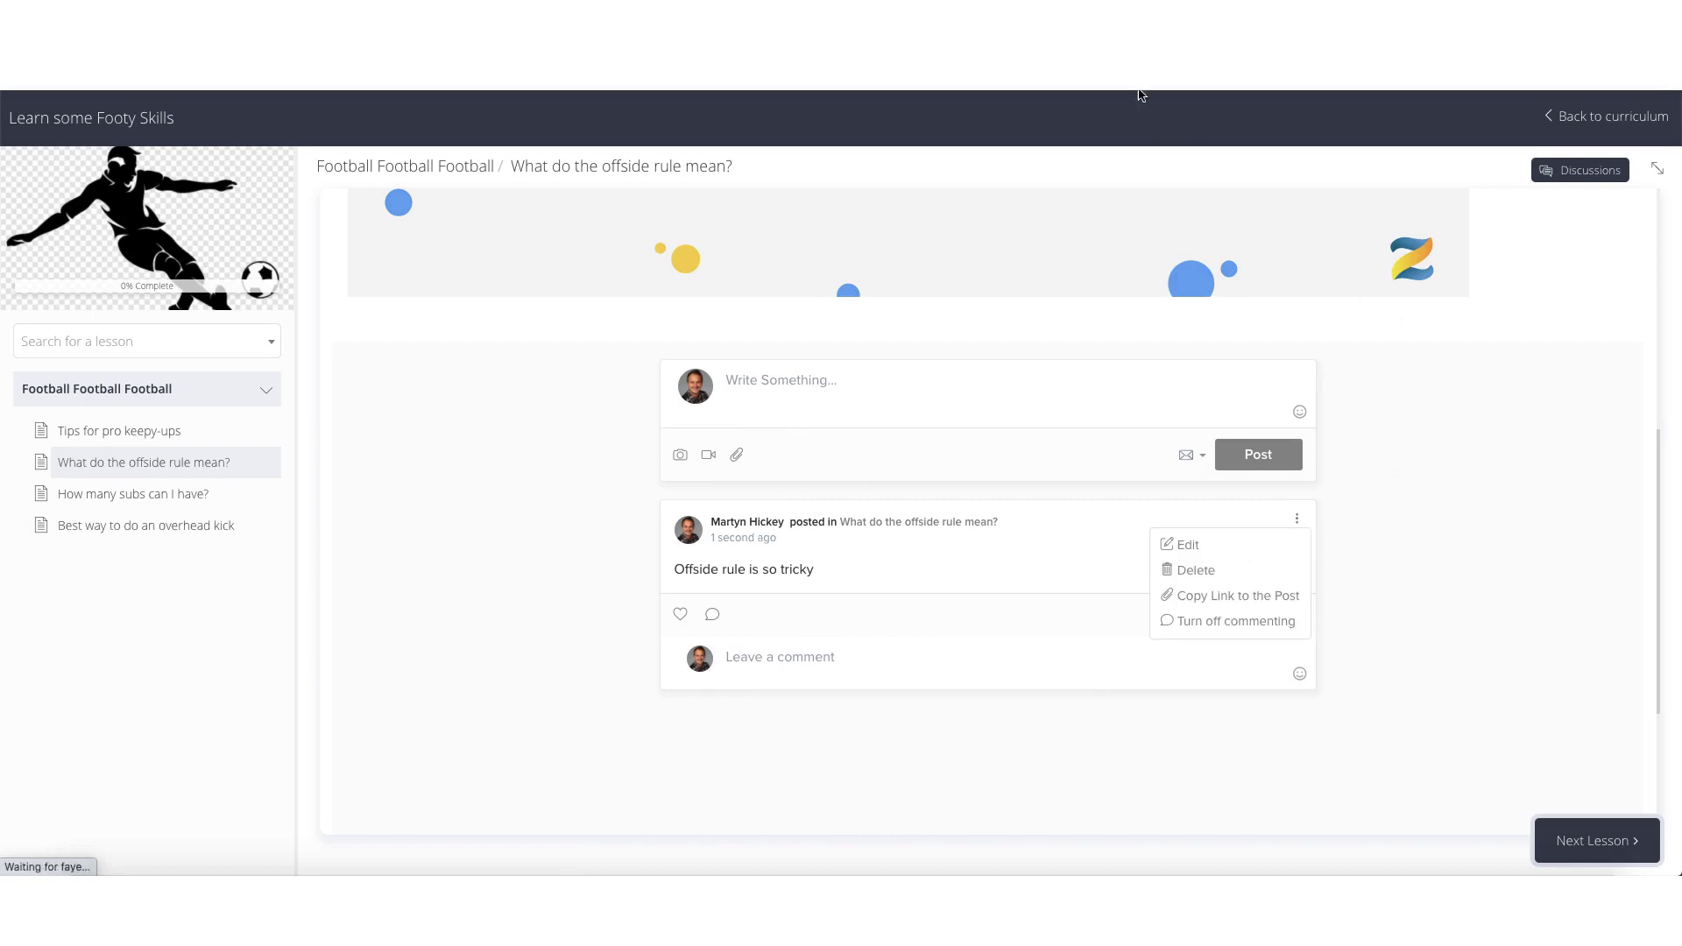
key("Escape")
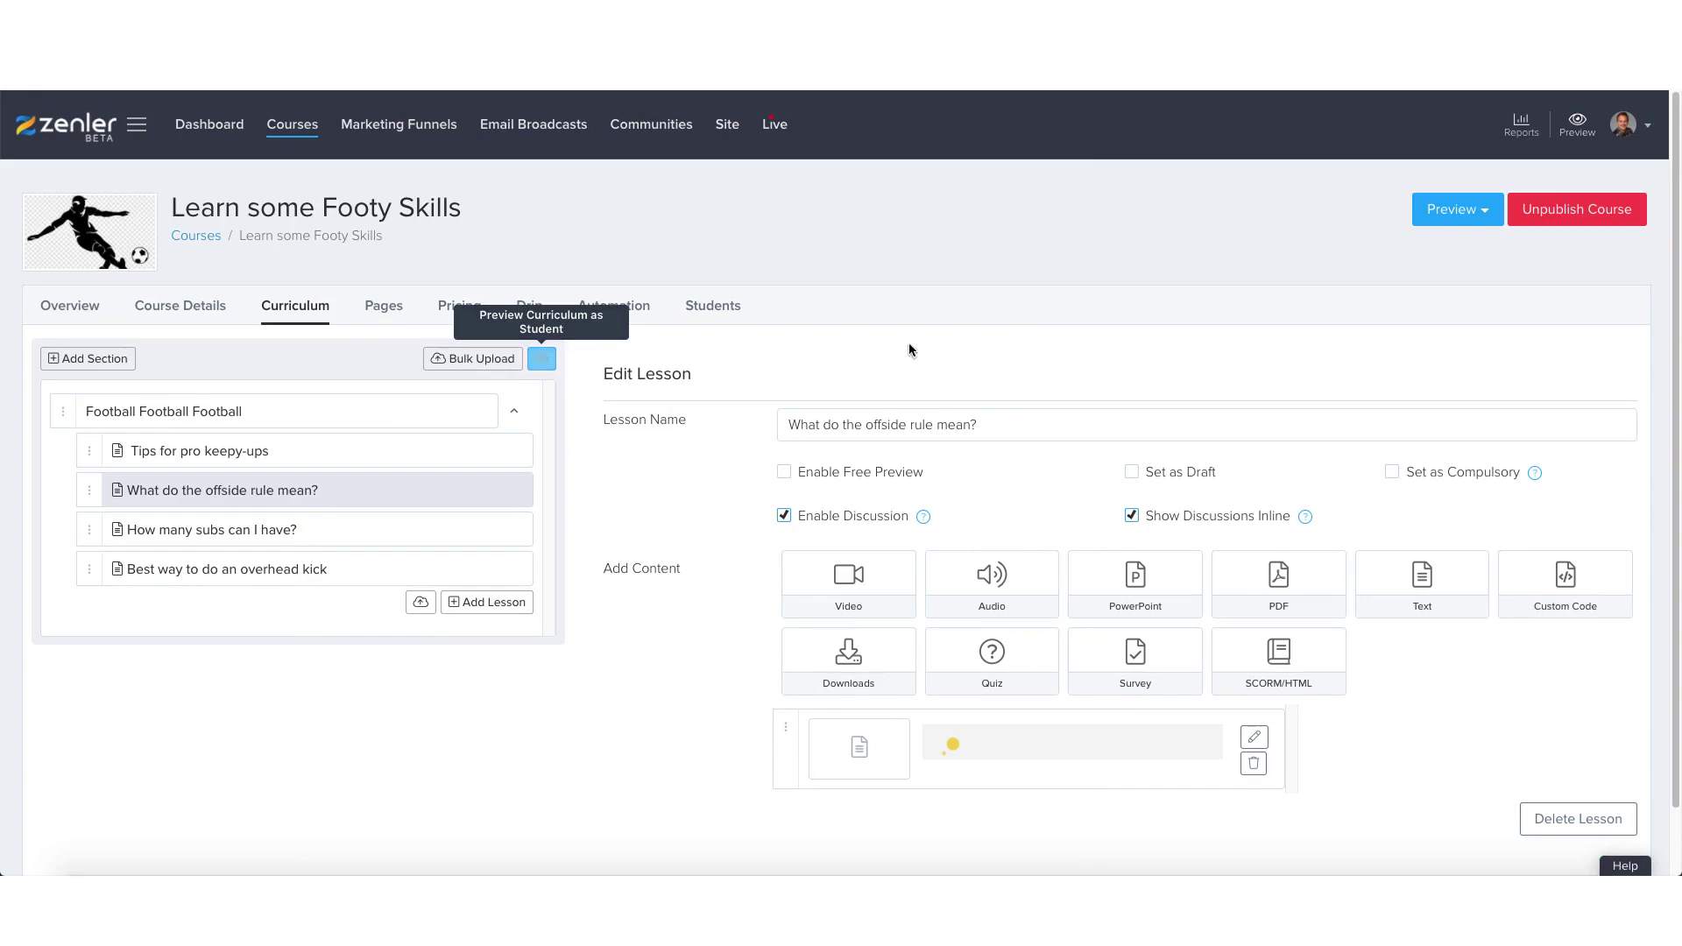
Step: Enable discussion and inline display of discussions for the lesson "How many subs can I have?"
left_click(292, 528)
left_click(783, 519)
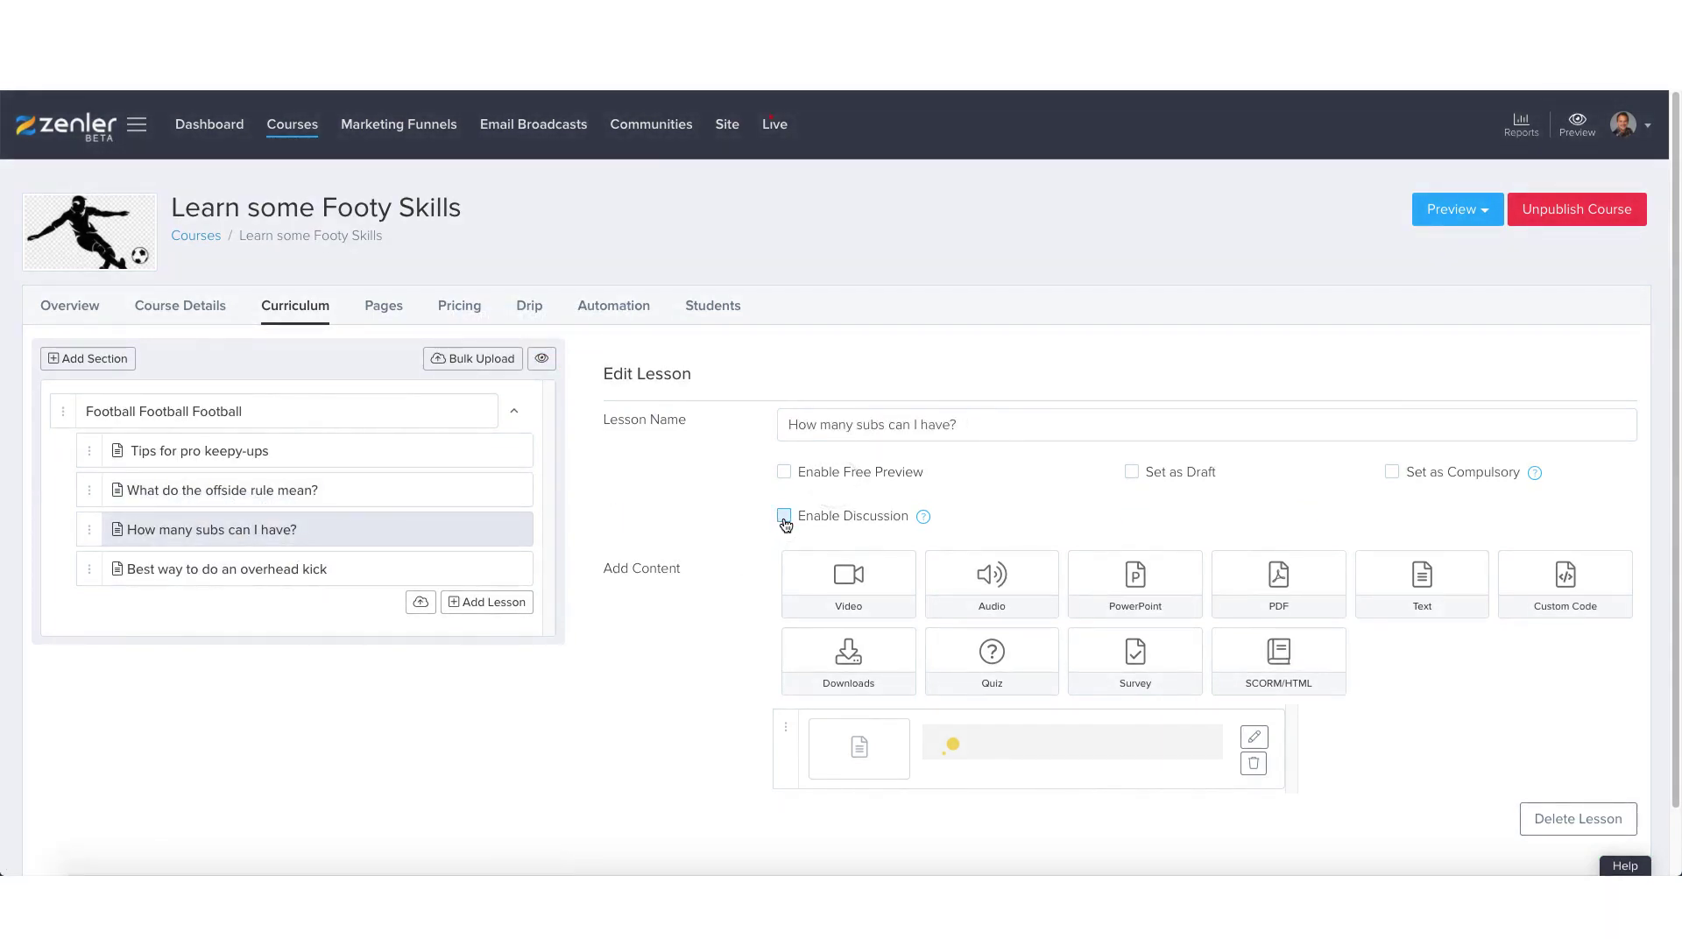
left_click(1132, 518)
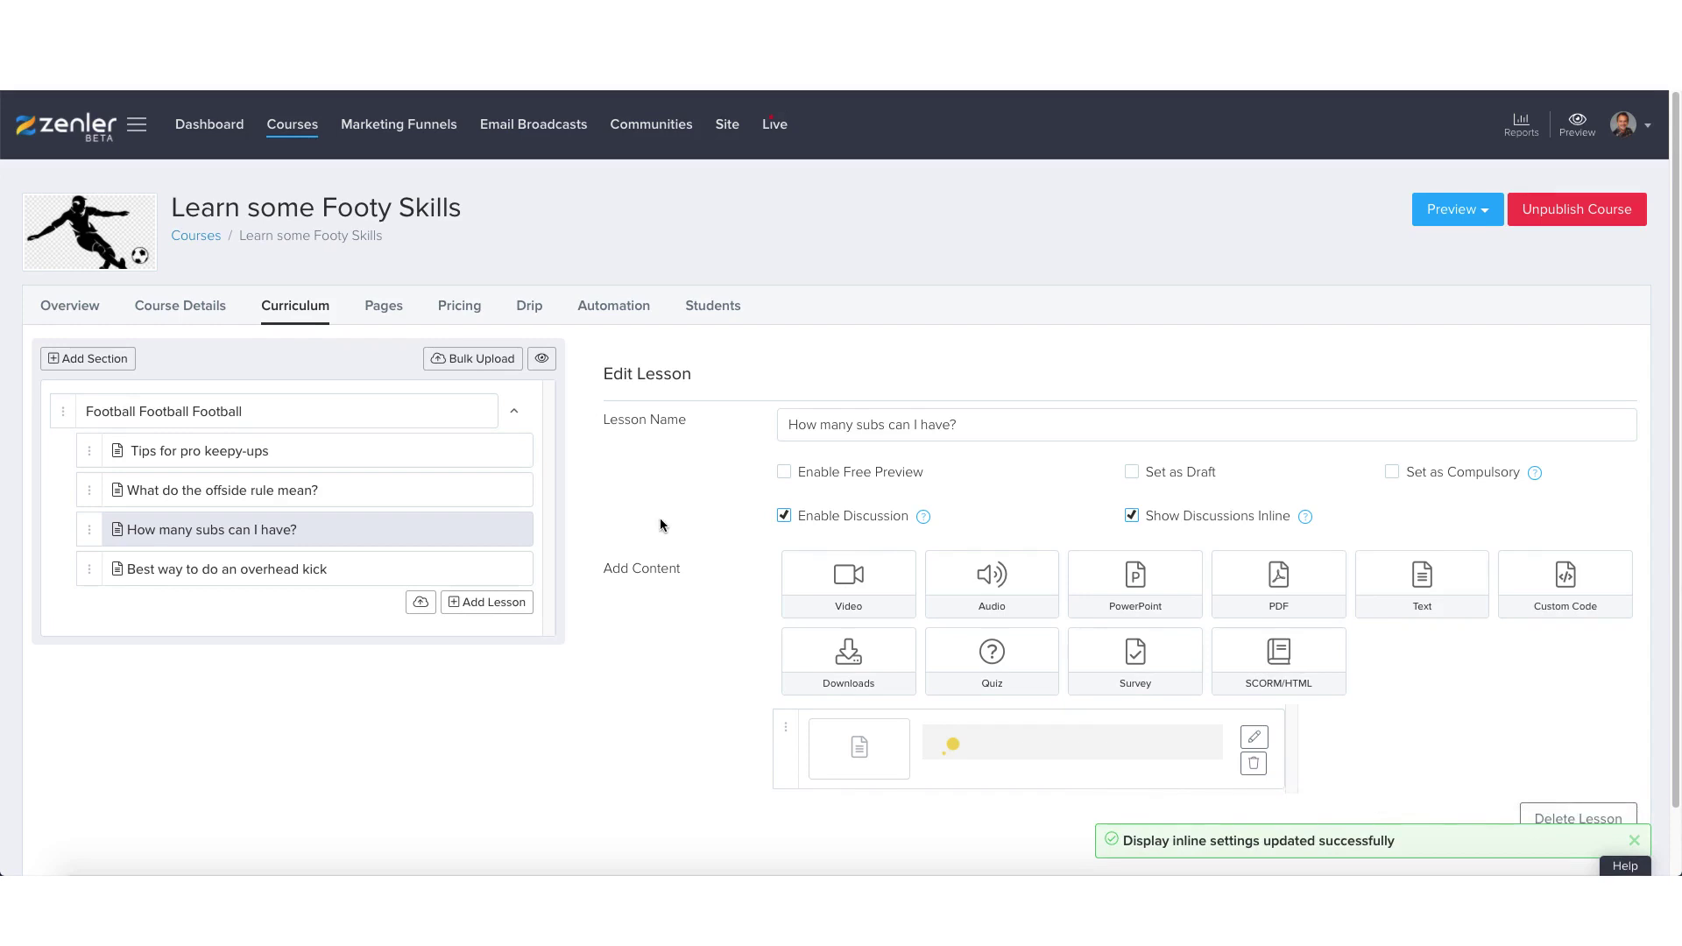
Step: Preview the "How many subs can I have?" lesson as a student and post "superb" in its inline discussion
left_click(541, 358)
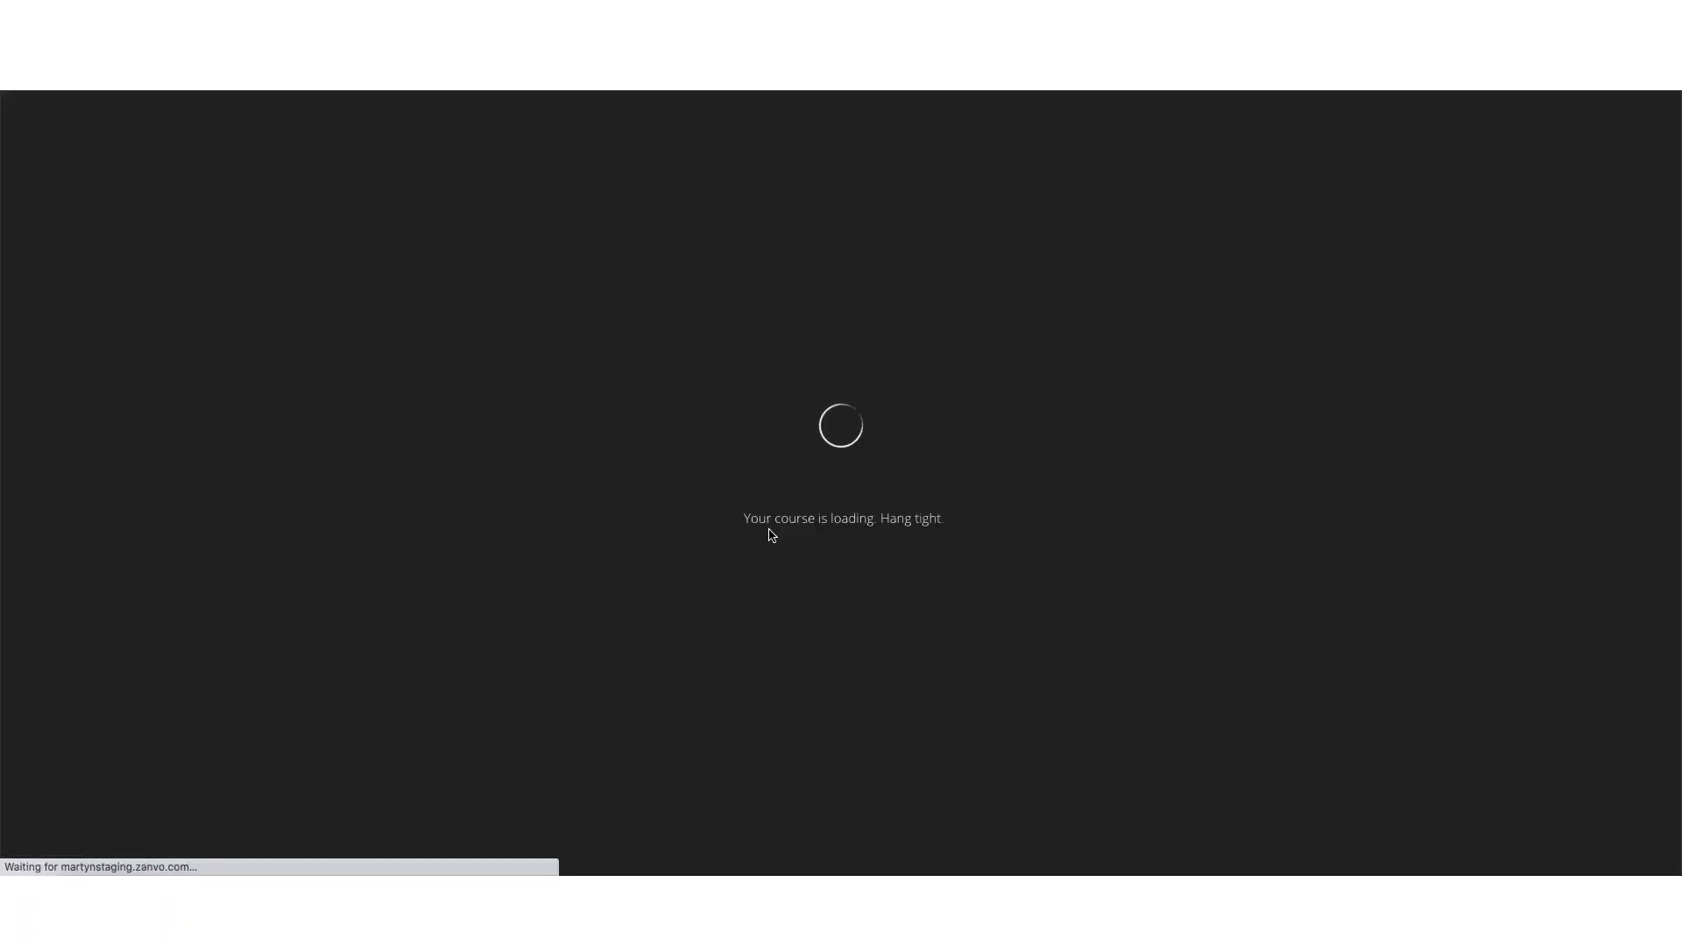
scroll(806, 571, "down", 7)
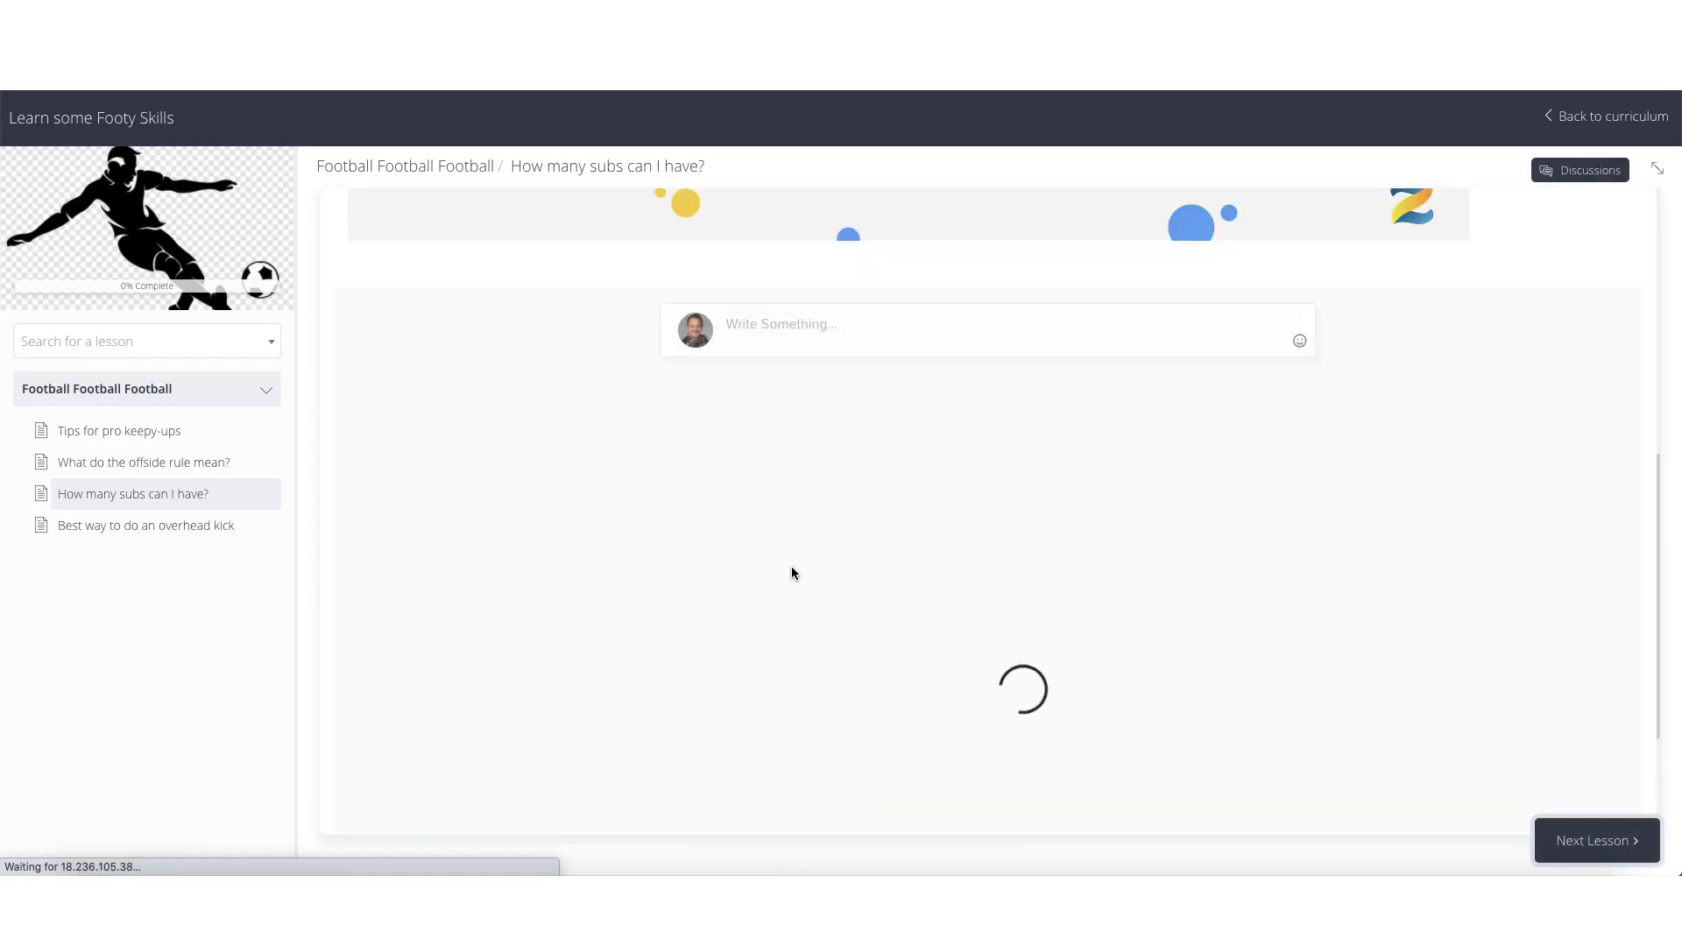
left_click(774, 331)
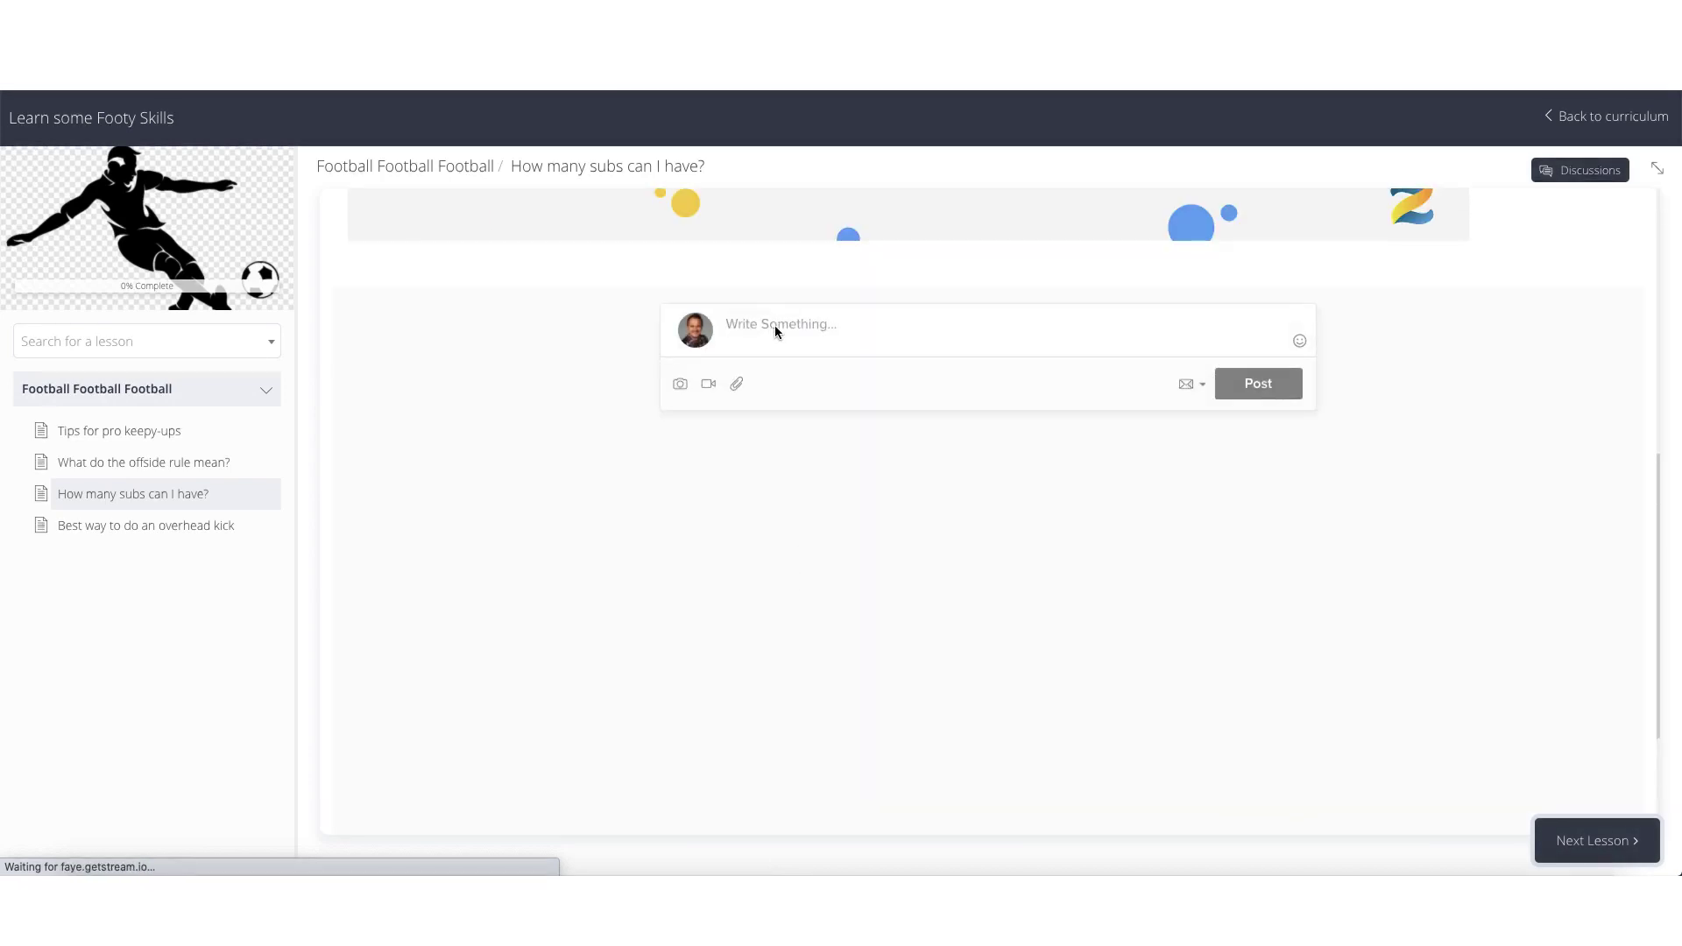
type("supr")
key("BackSpace")
type("erb")
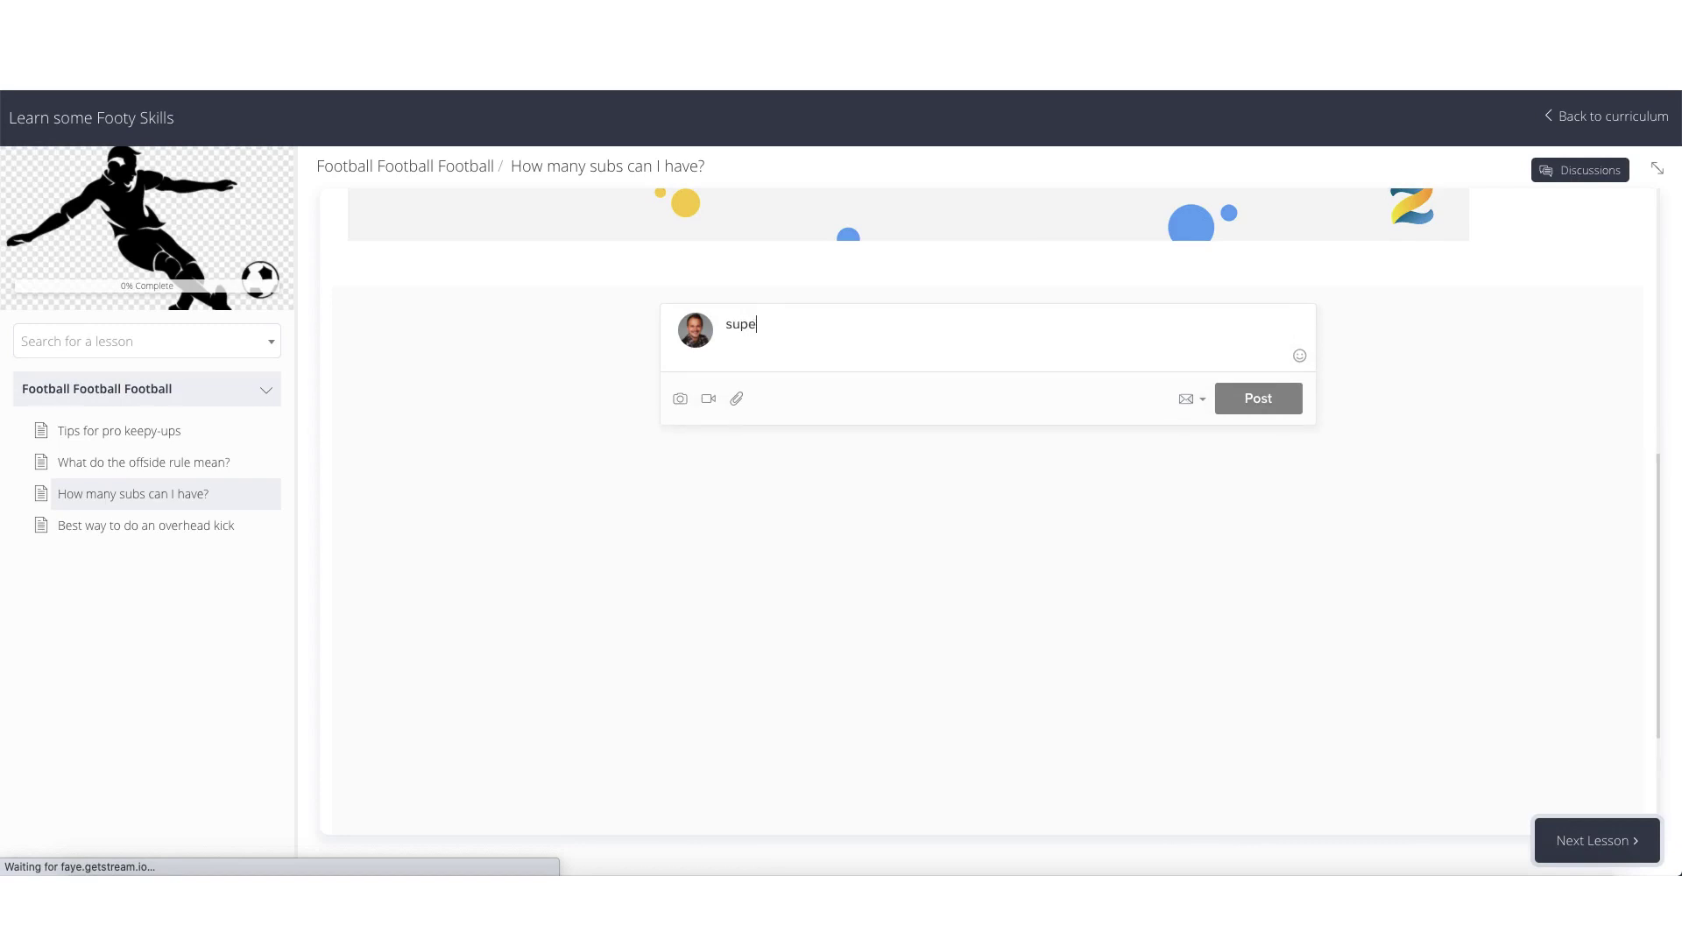
left_click(1251, 404)
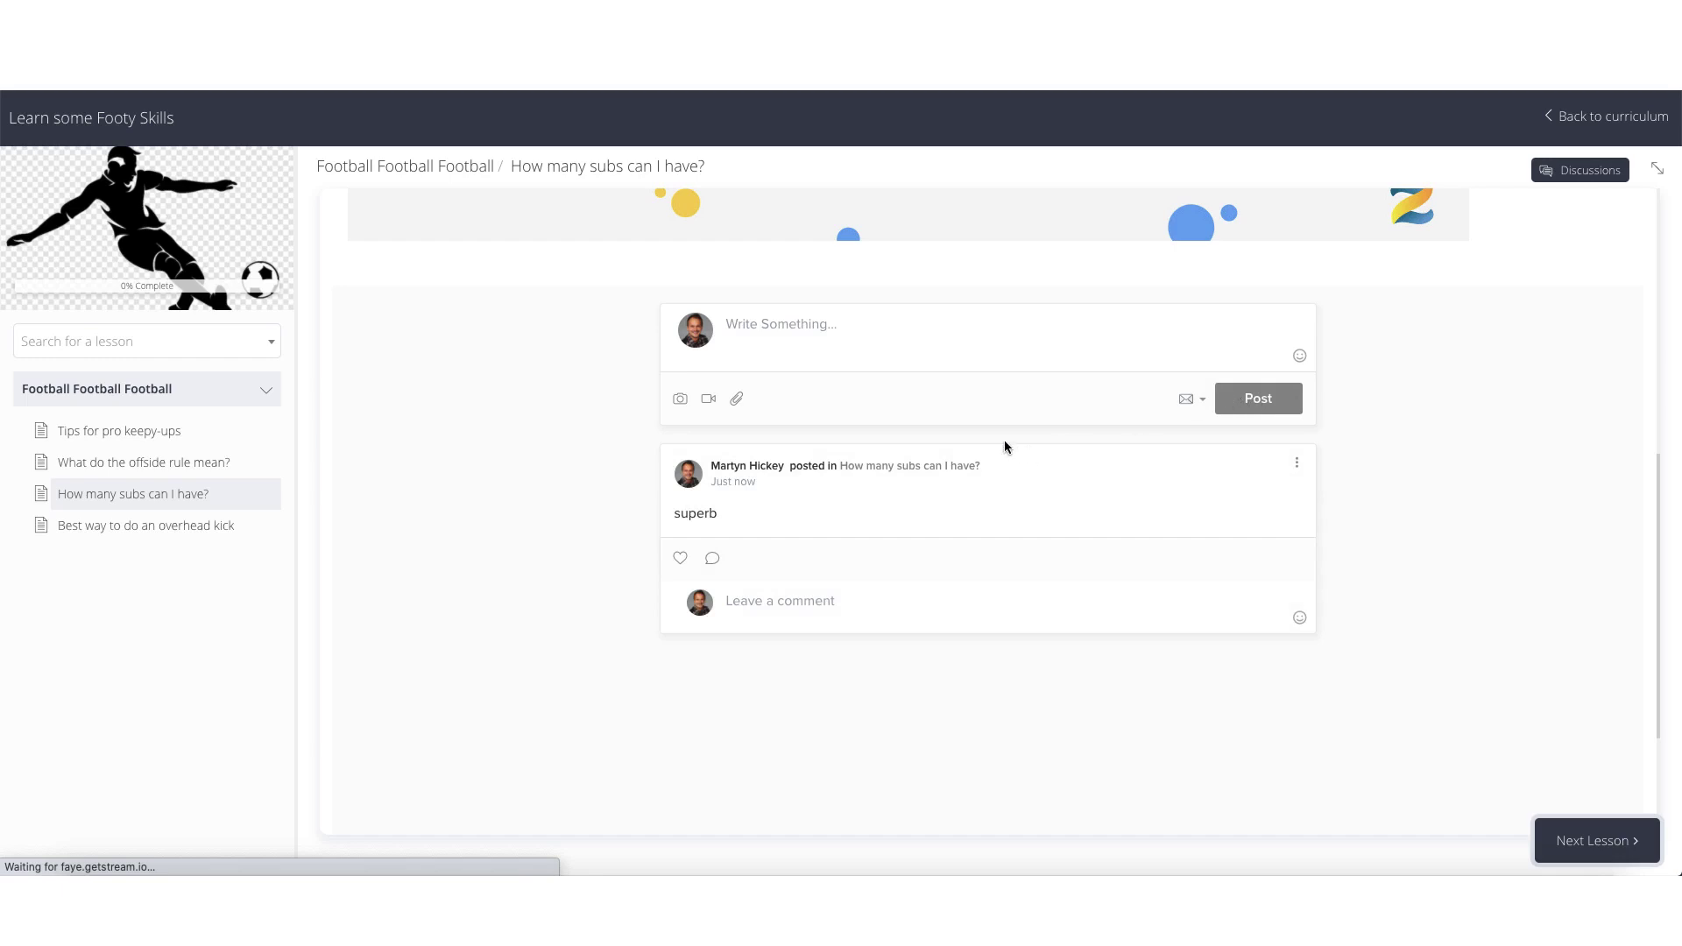
scroll(984, 452, "up", 1)
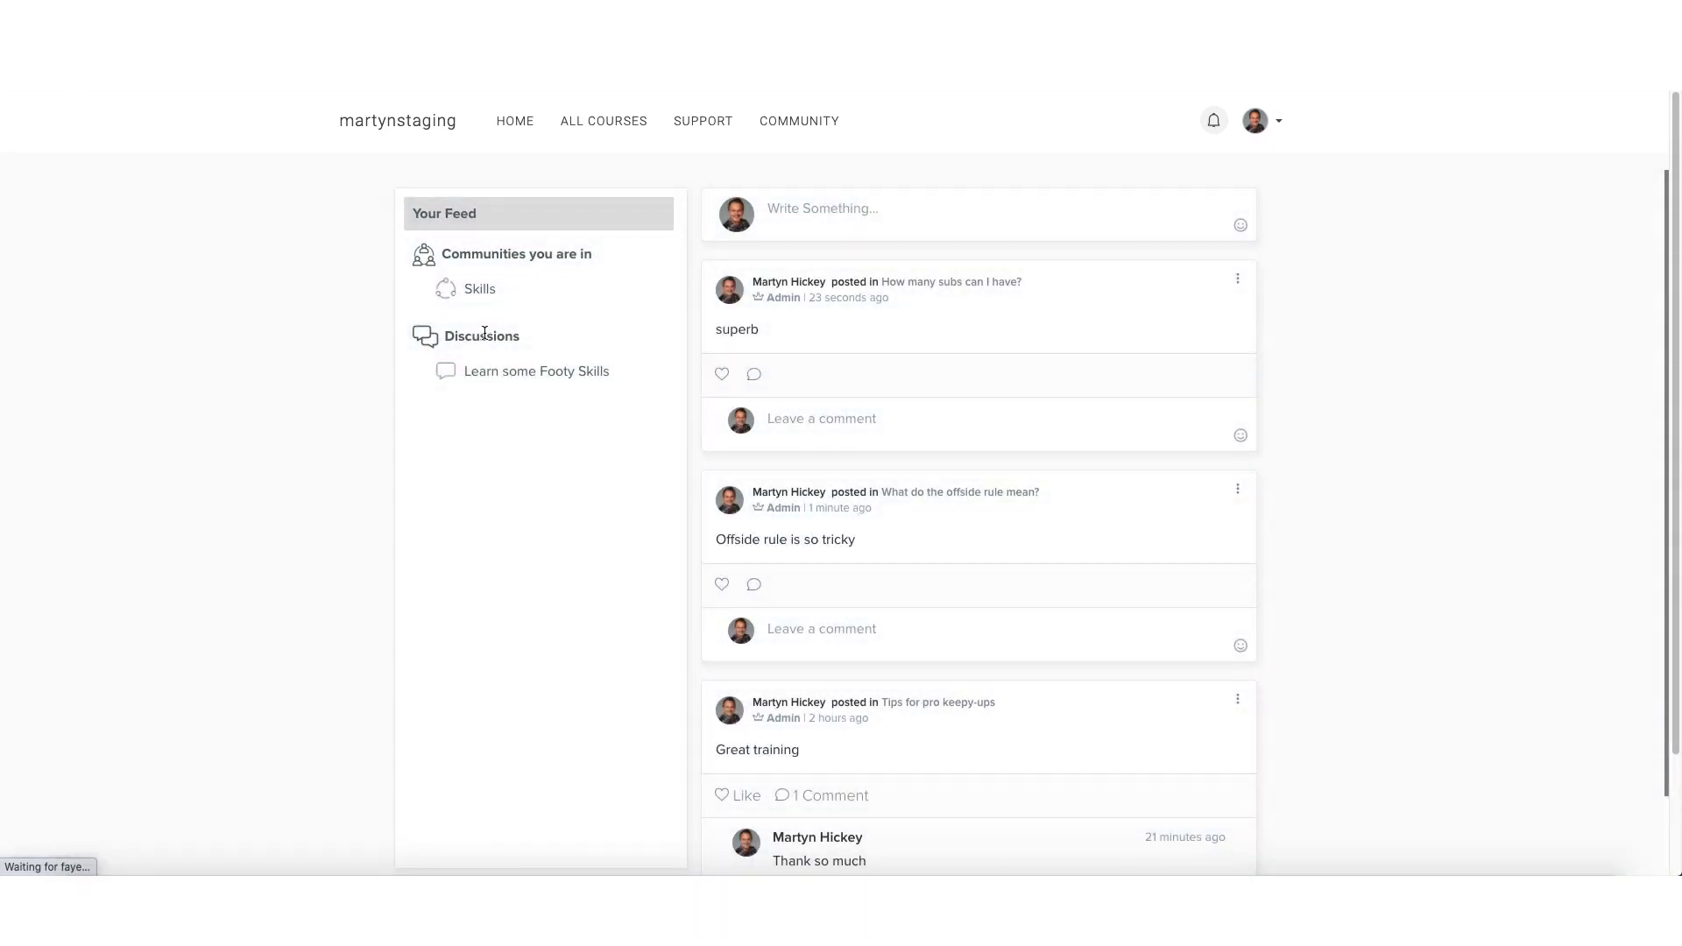
Step: Review the lesson discussion posts and their replies collected in the community site's feed
left_click(510, 377)
scroll(727, 452, "down", 2)
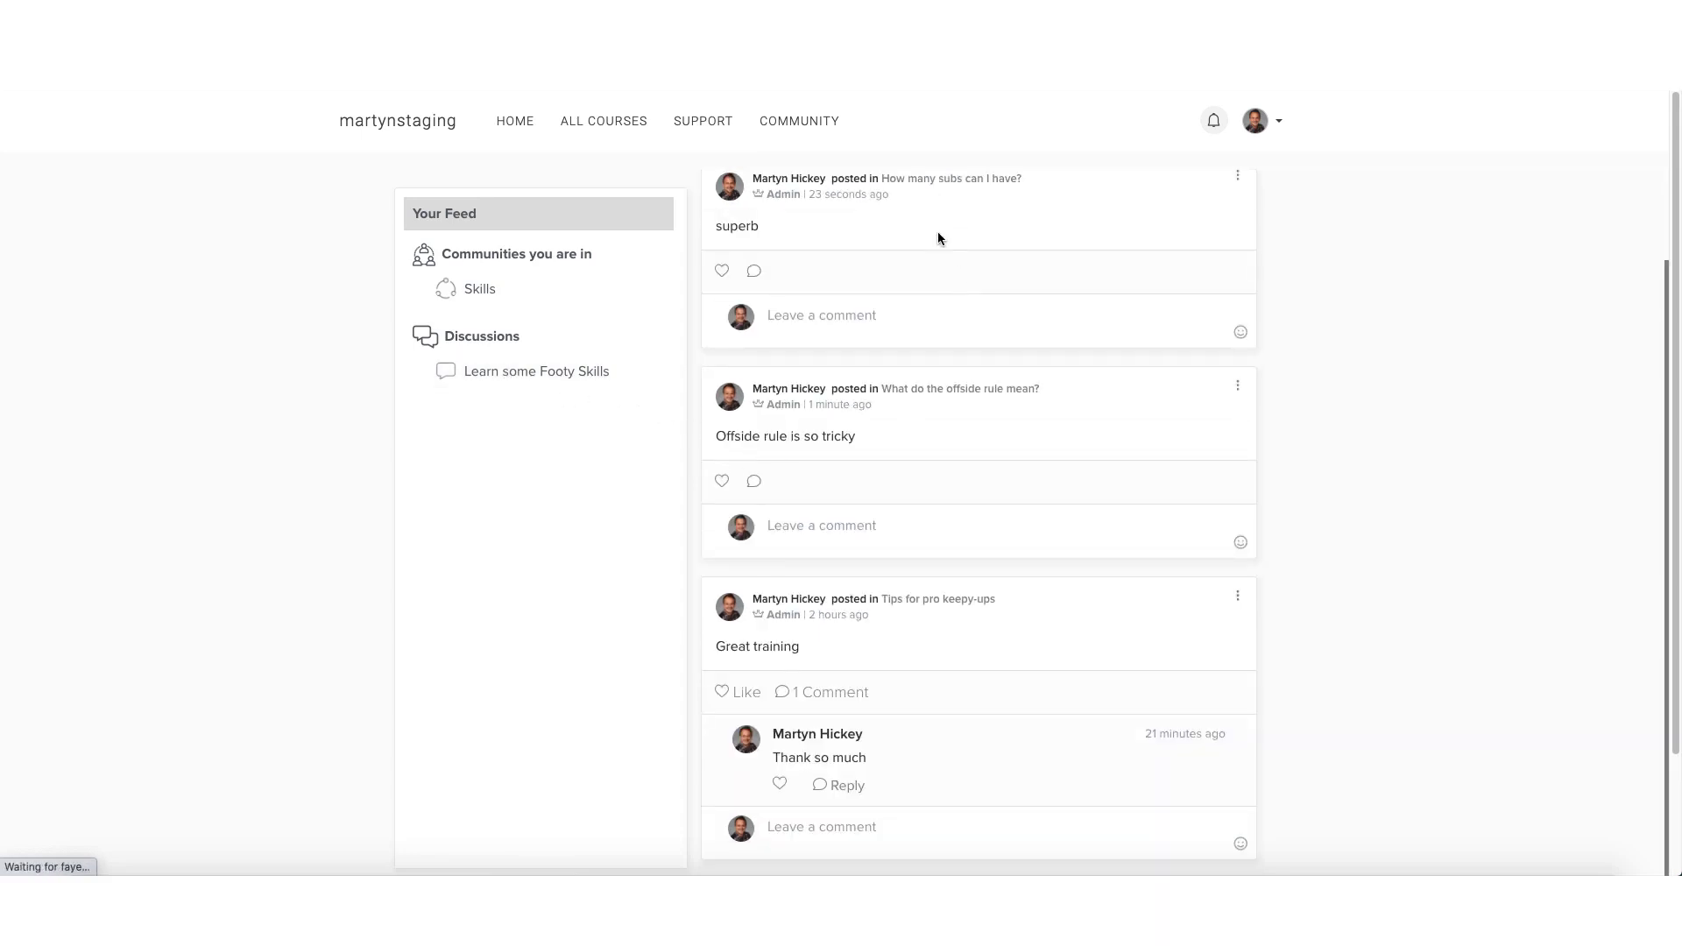
scroll(946, 272, "up", 1)
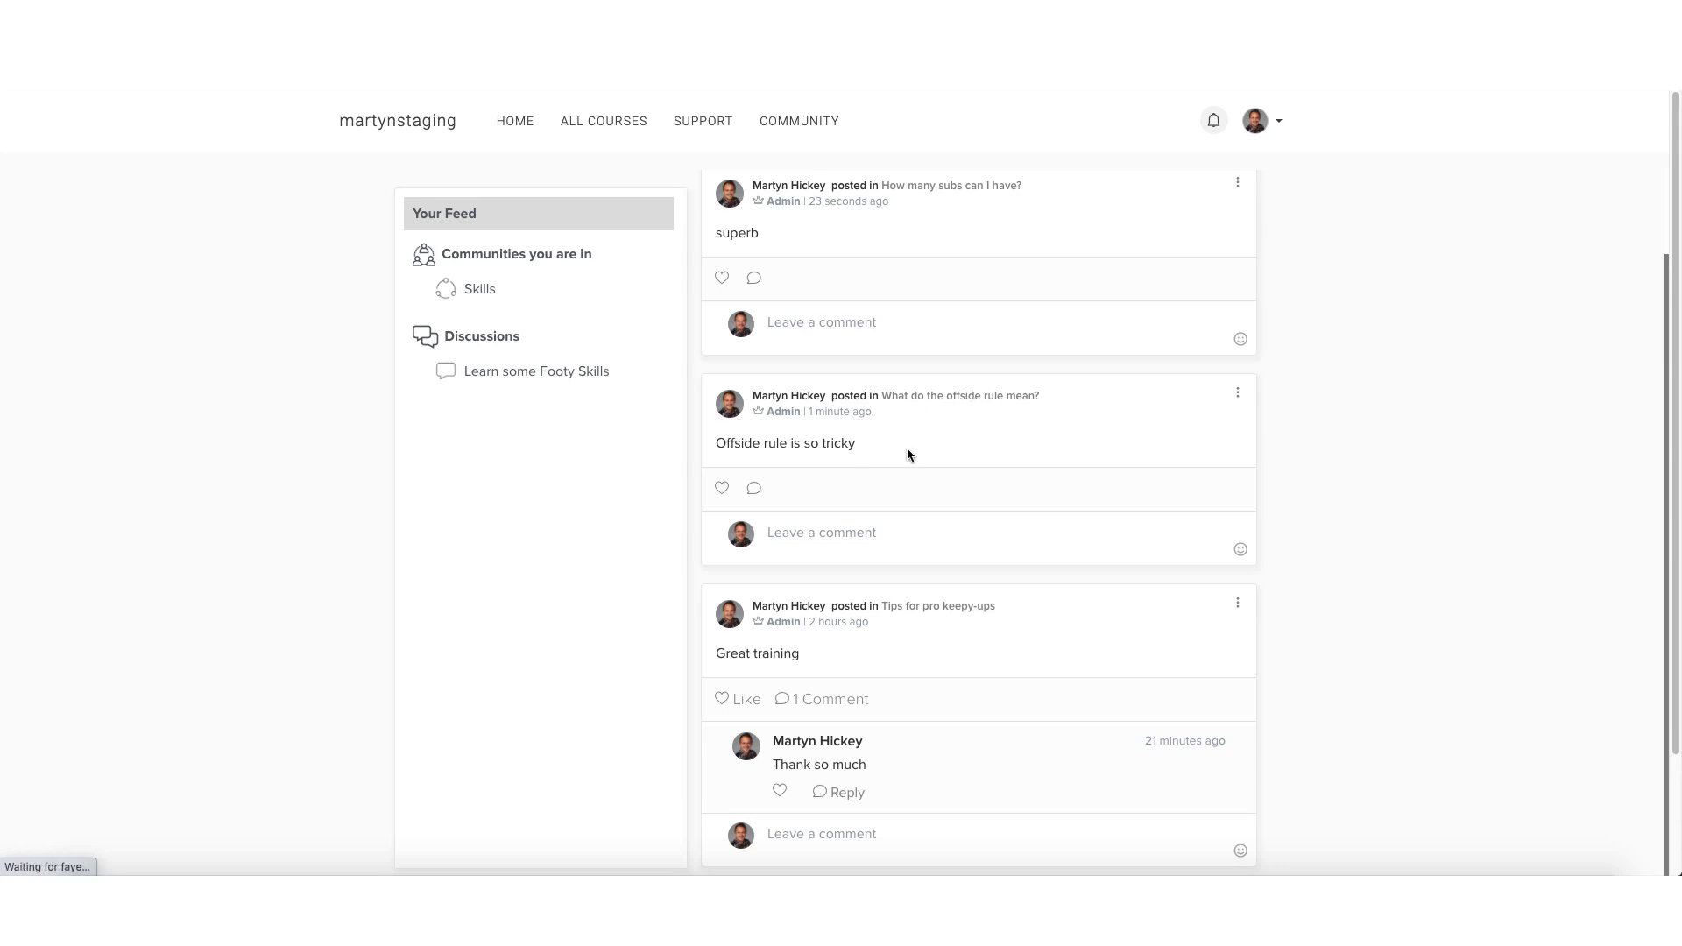
scroll(902, 449, "down", 1)
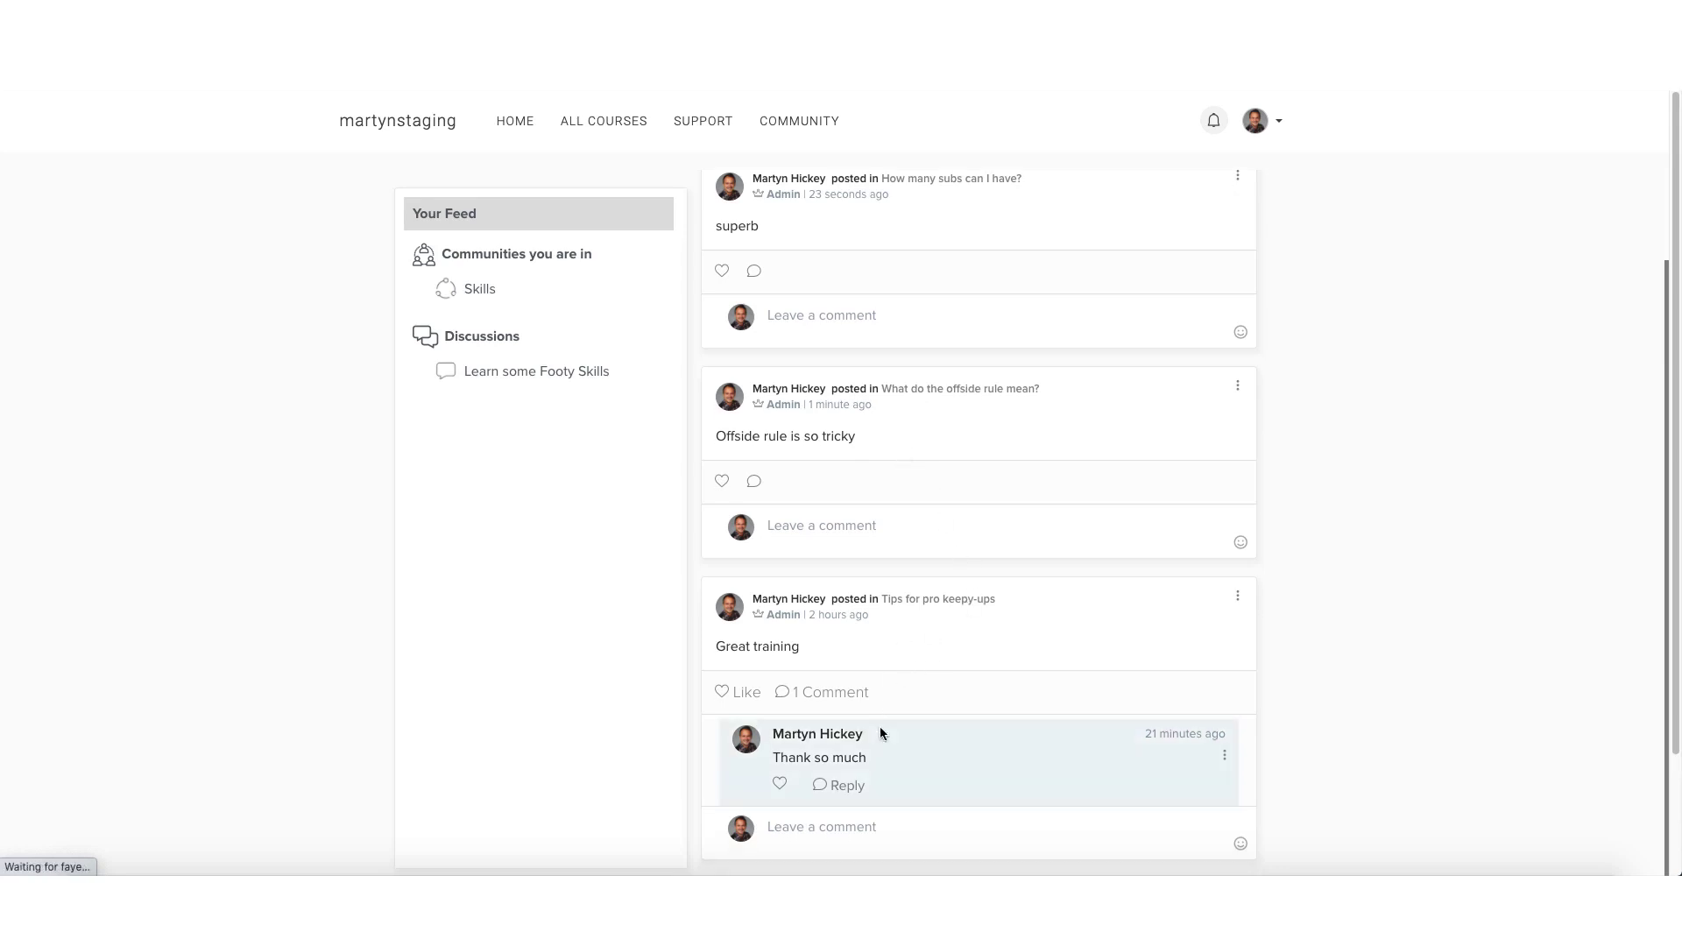
scroll(851, 406, "up", 2)
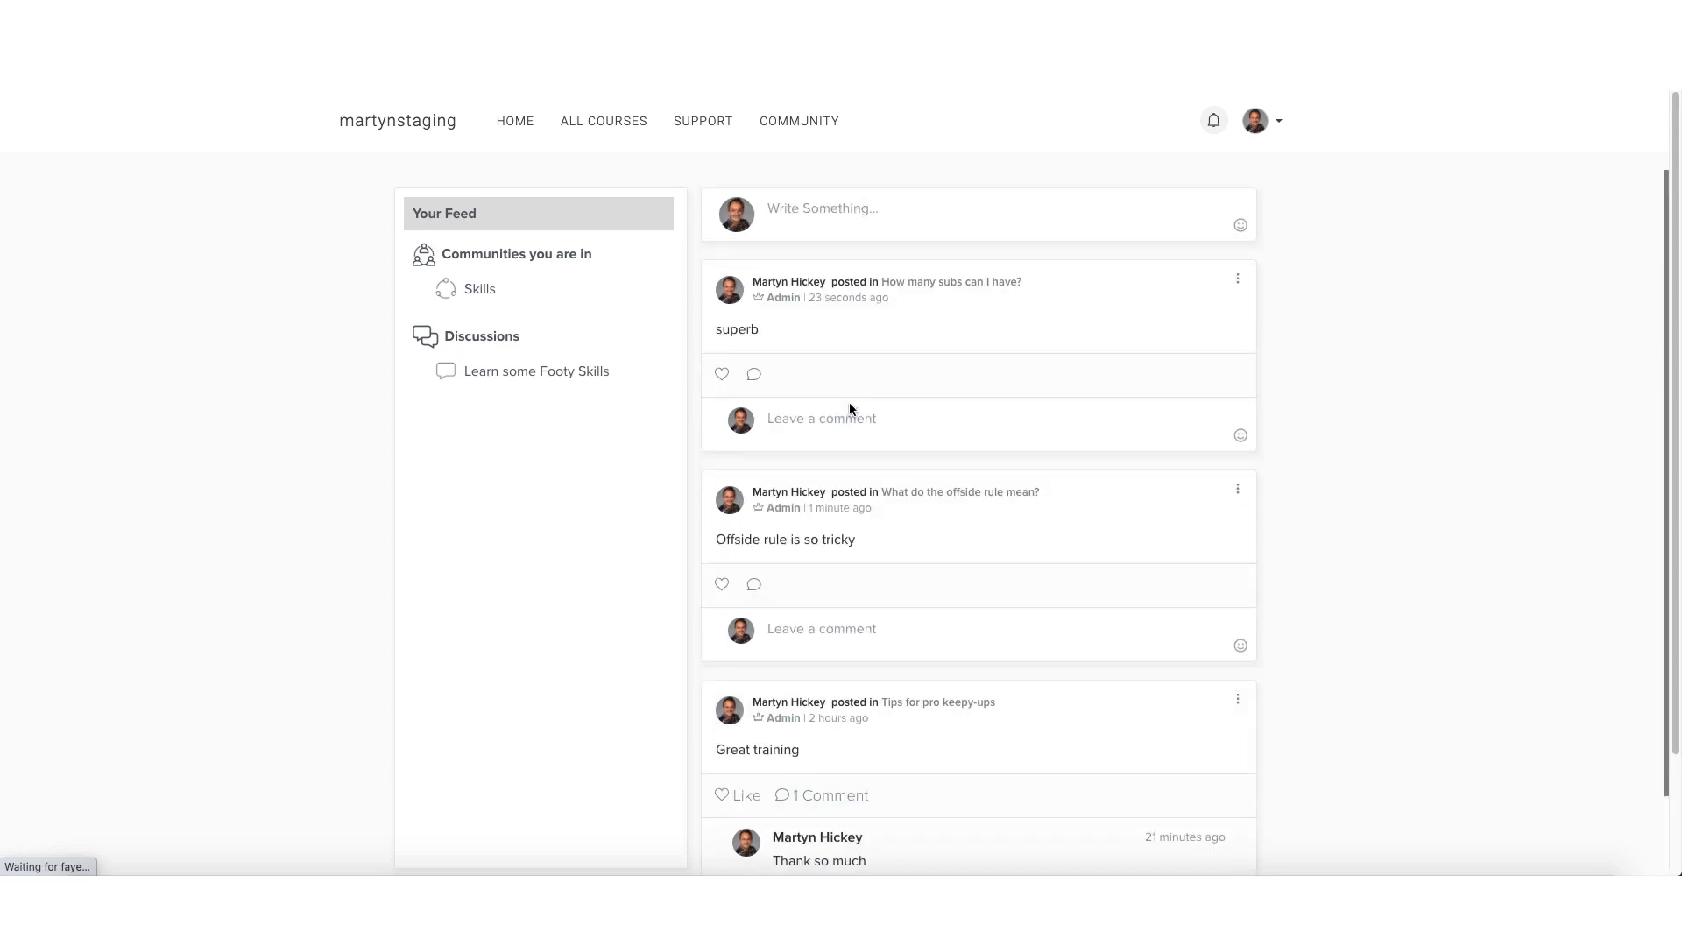
Step: View the options available on the "superb" post in the feed and open its comment field
left_click(1239, 280)
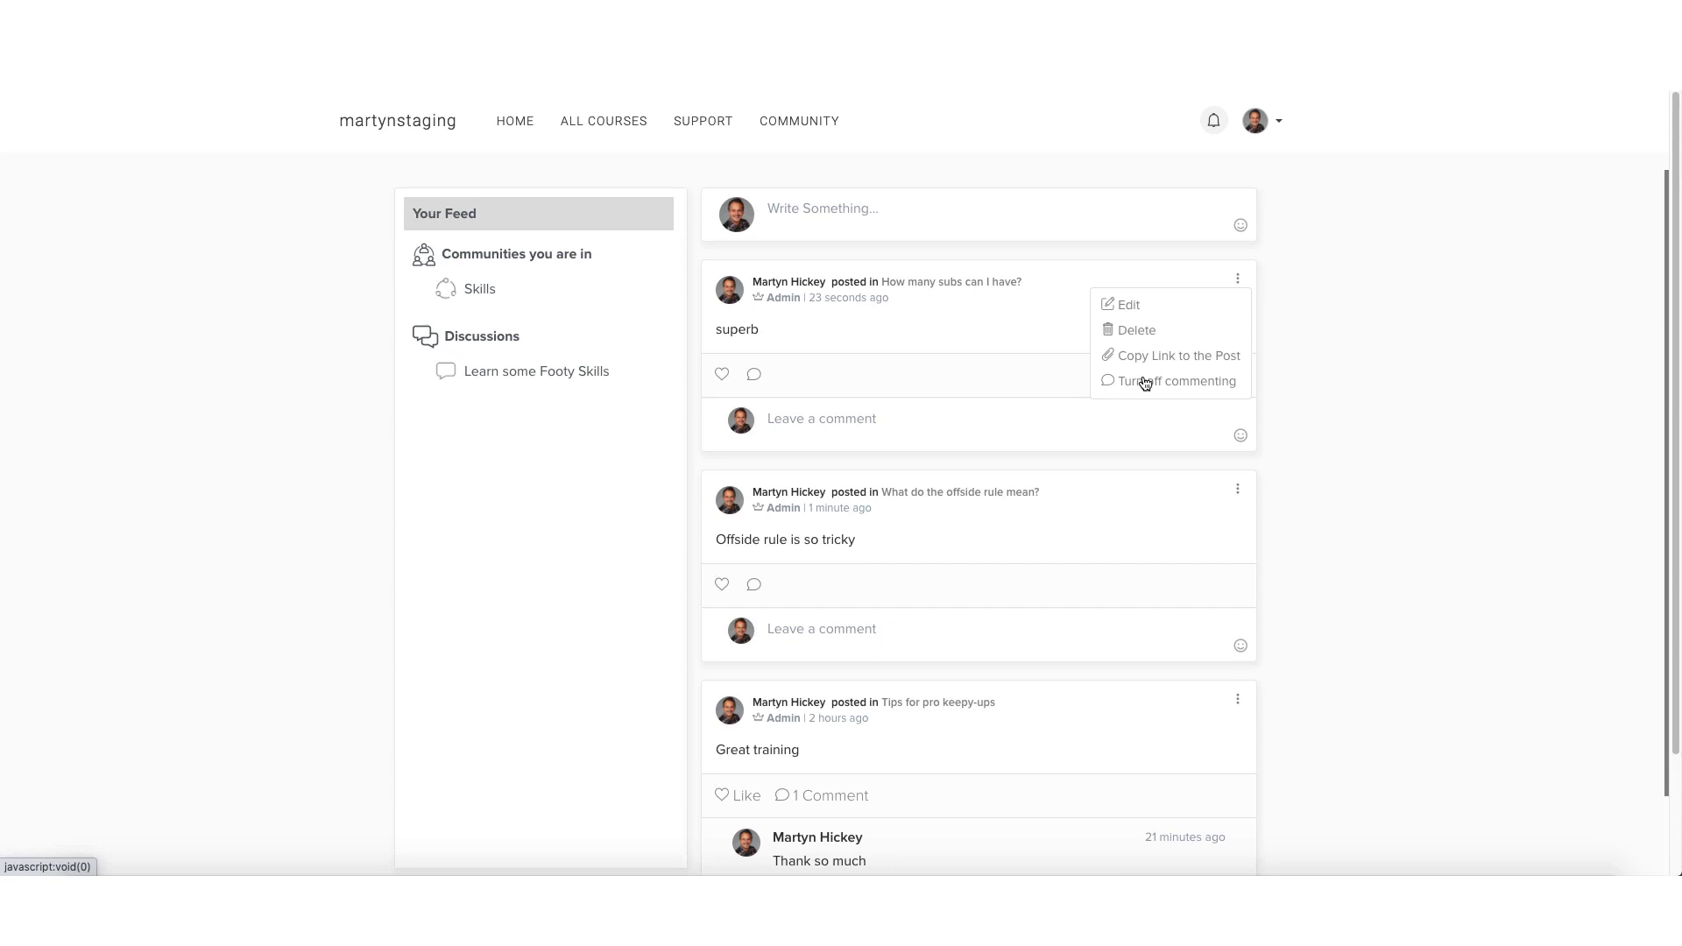
left_click(865, 422)
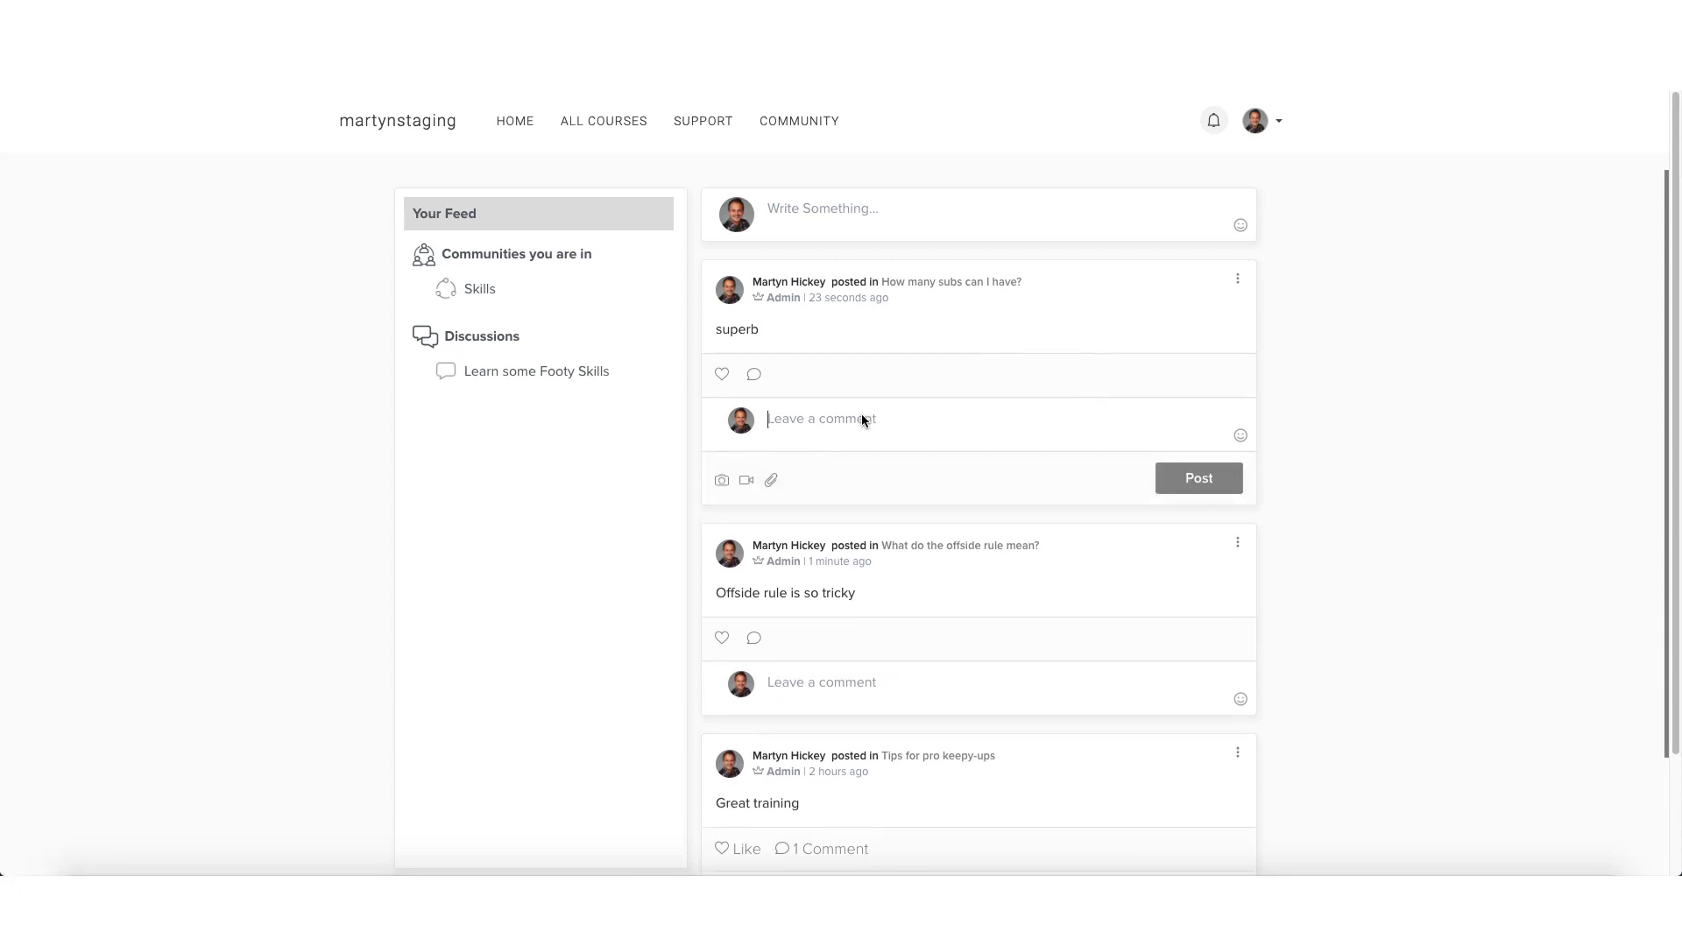
scroll(986, 375, "down", 1)
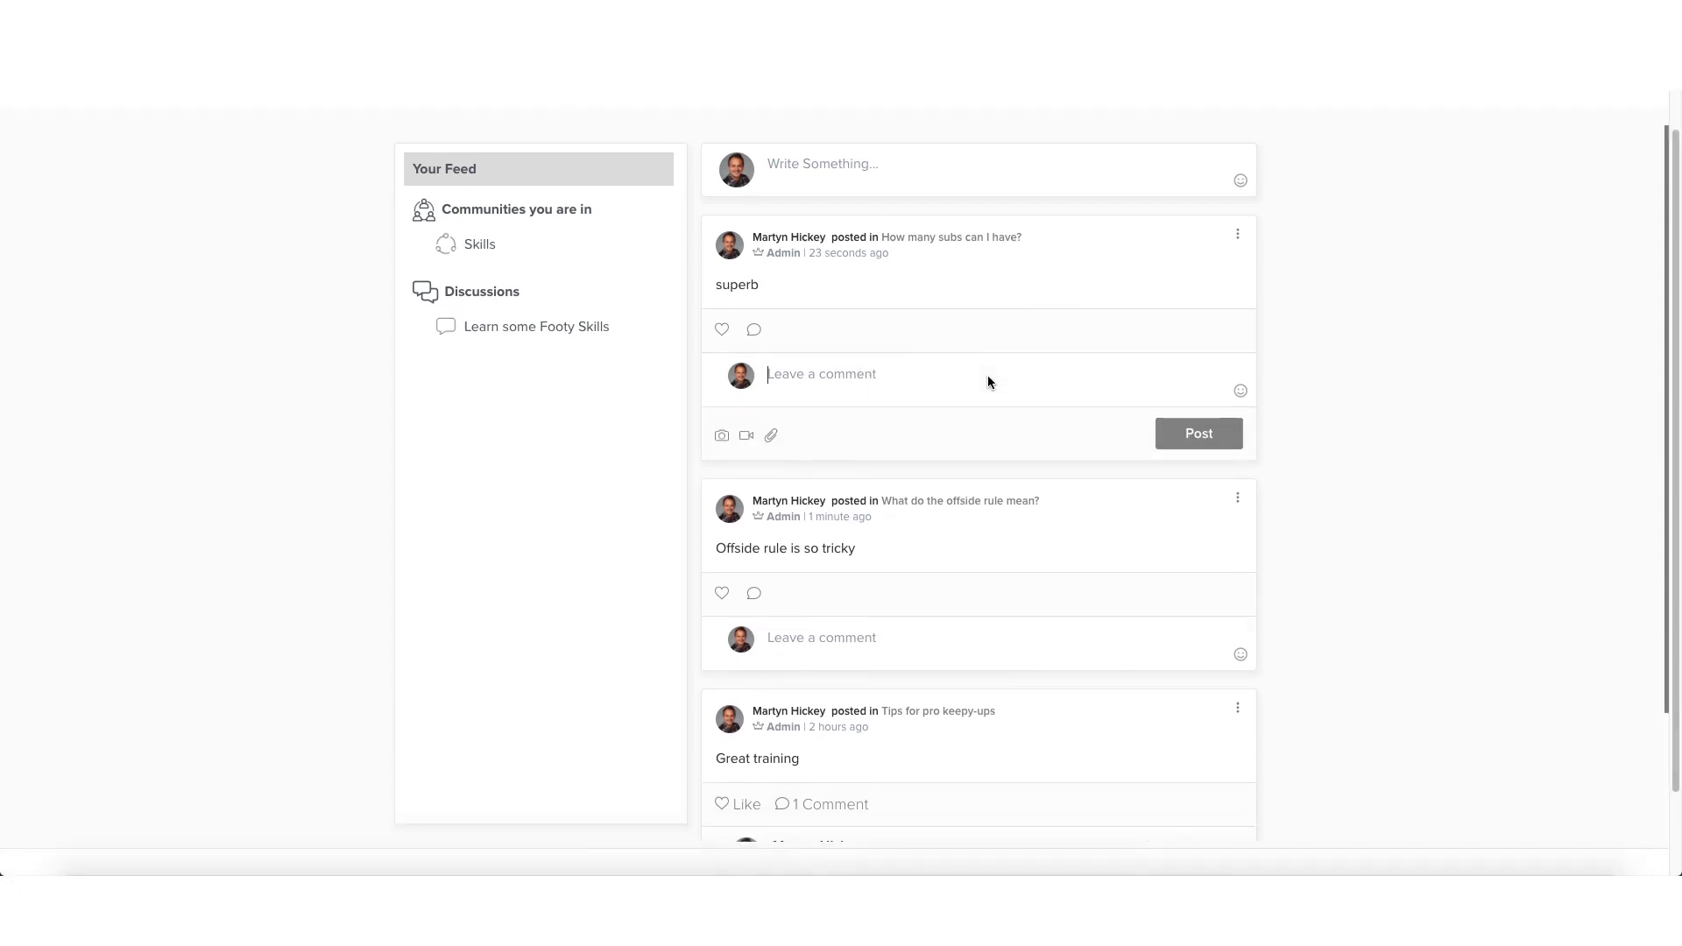
Step: Show the "Learn some Footy Skills" discussions and filter them by the lesson "Tips for pro keepy-ups"
scroll(983, 375, "down", 1)
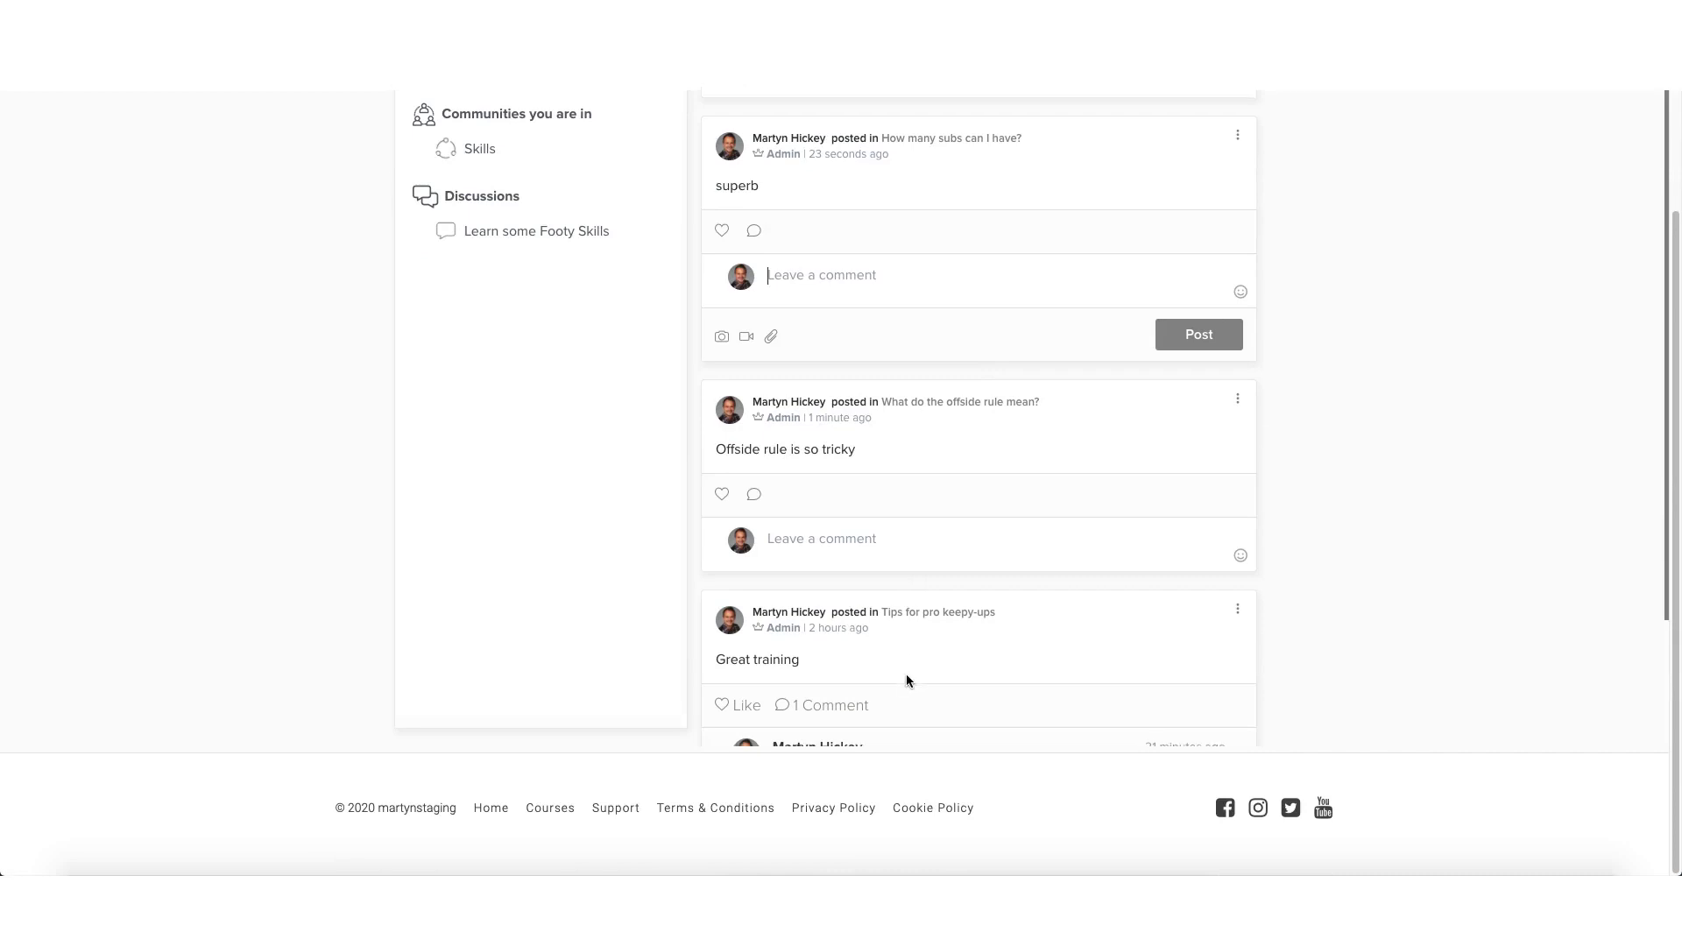
scroll(906, 673, "down", 2)
scroll(909, 659, "up", 2)
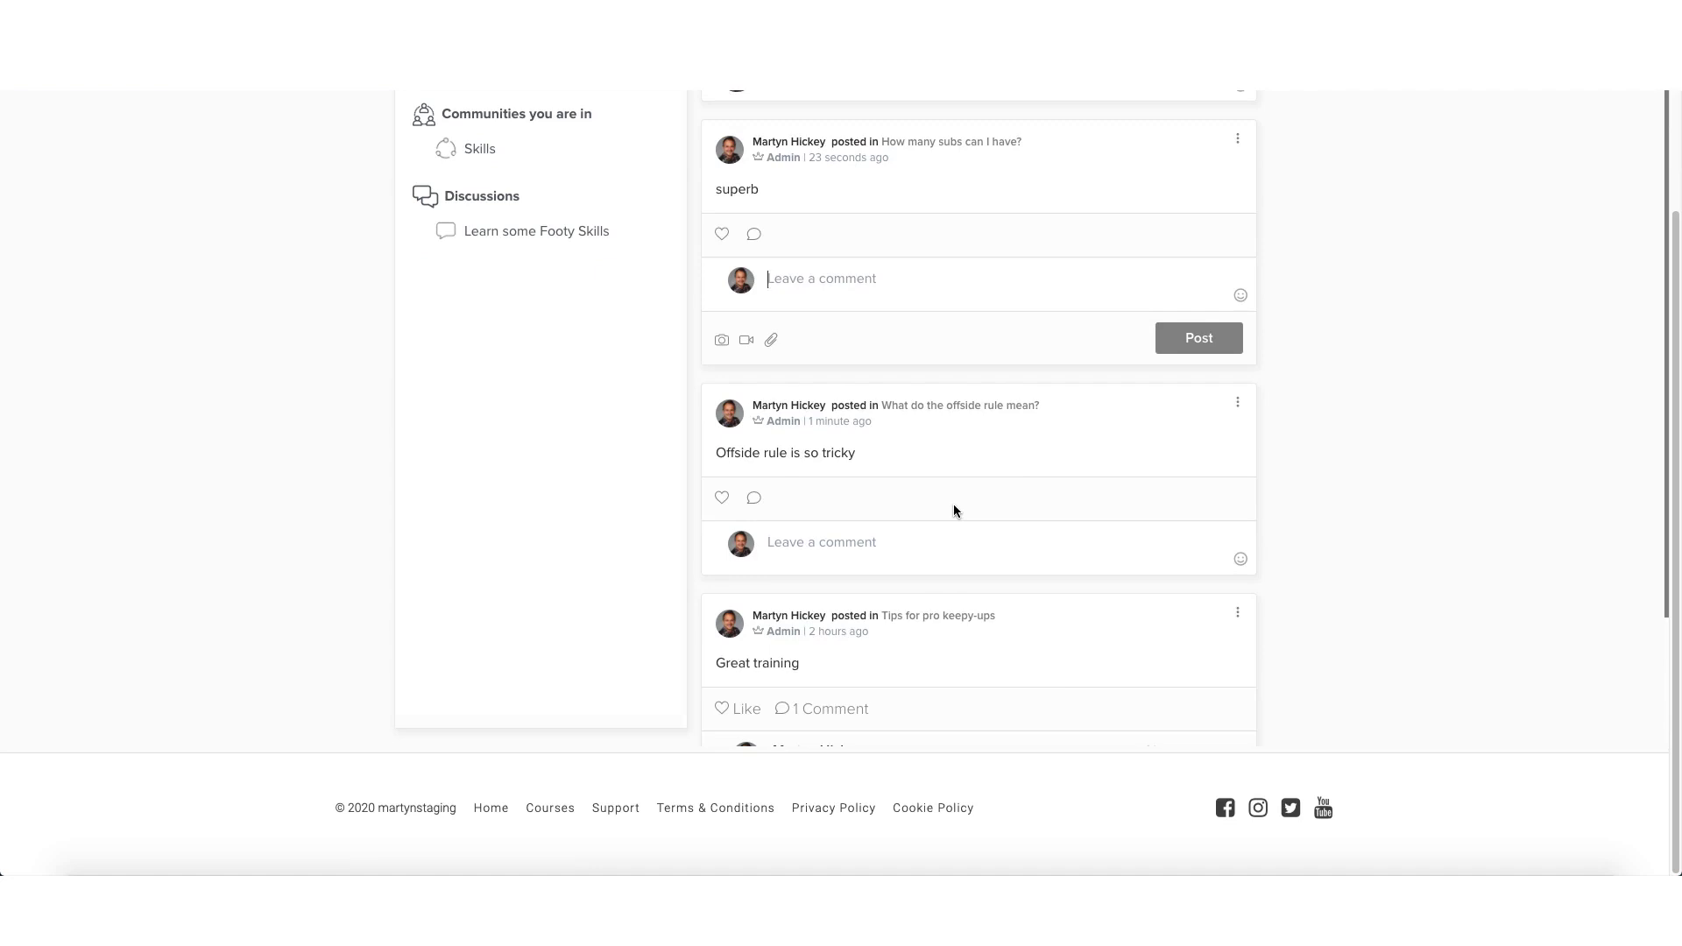
scroll(961, 454, "up", 2)
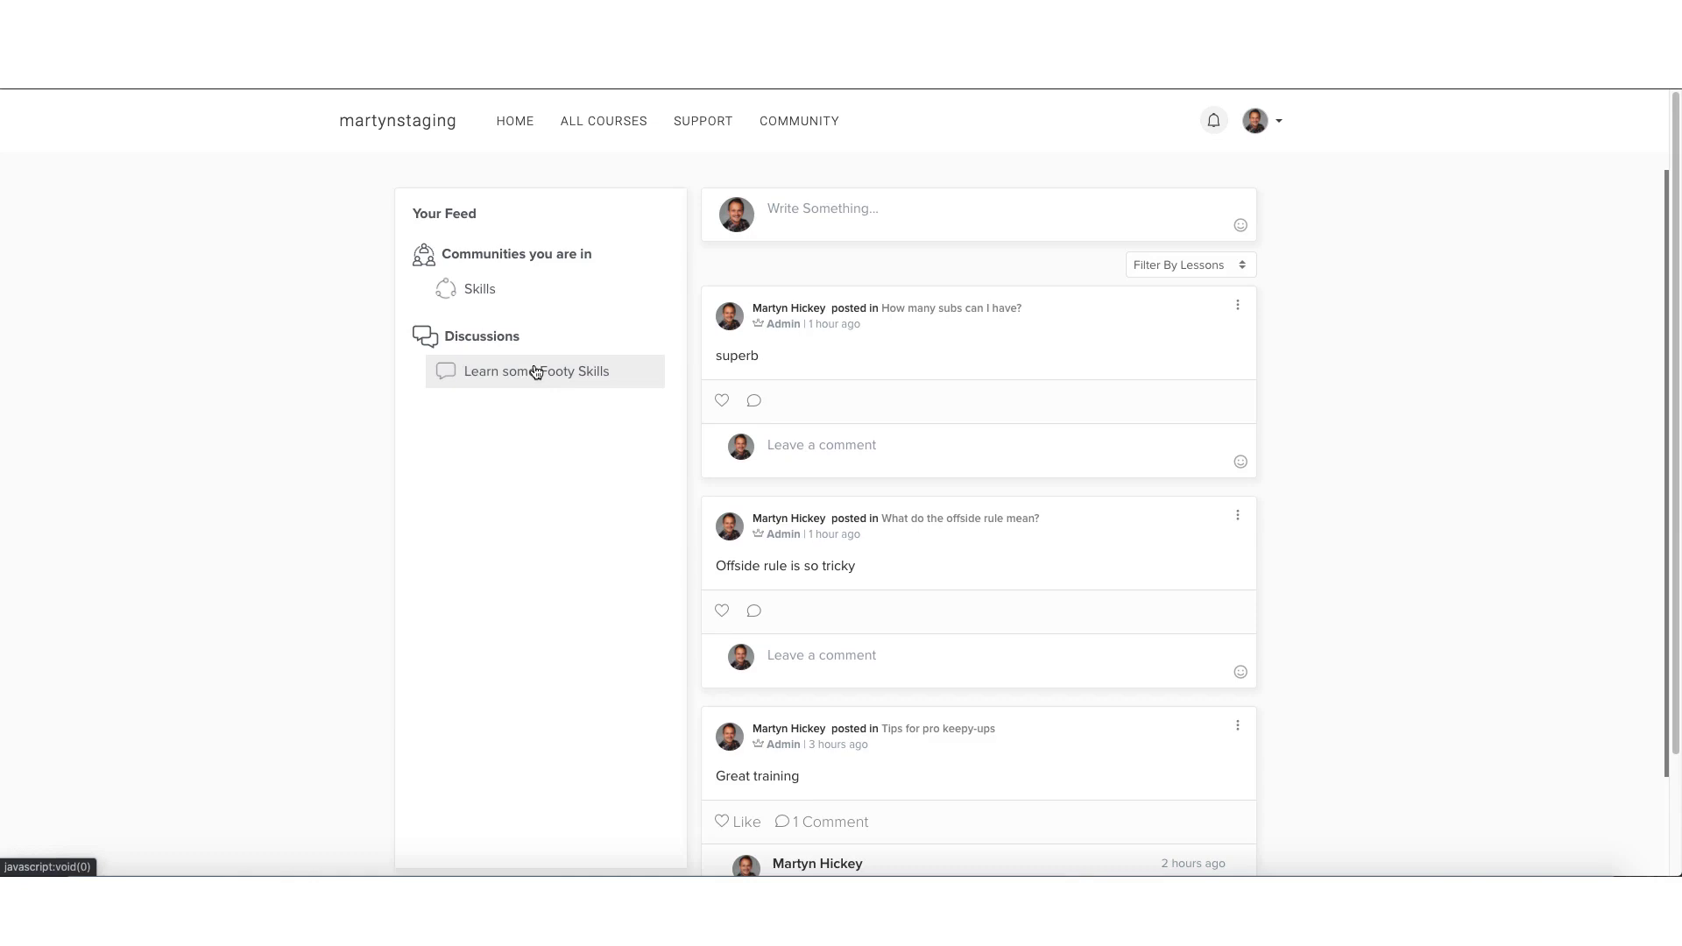
left_click(1181, 268)
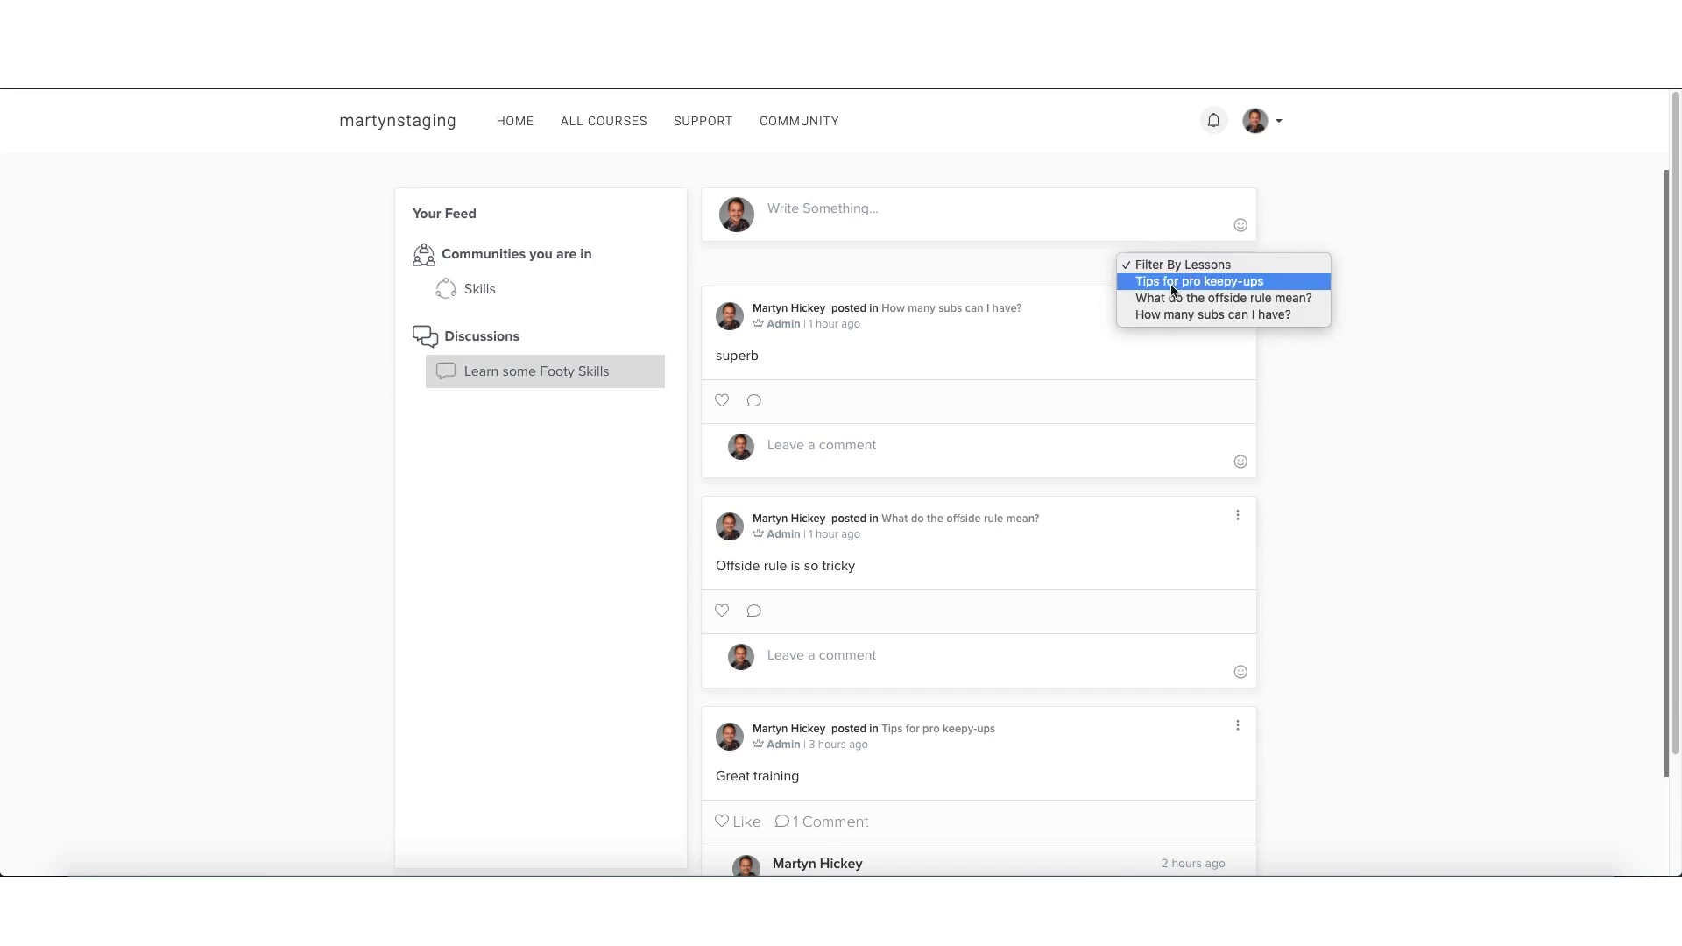
left_click(1172, 282)
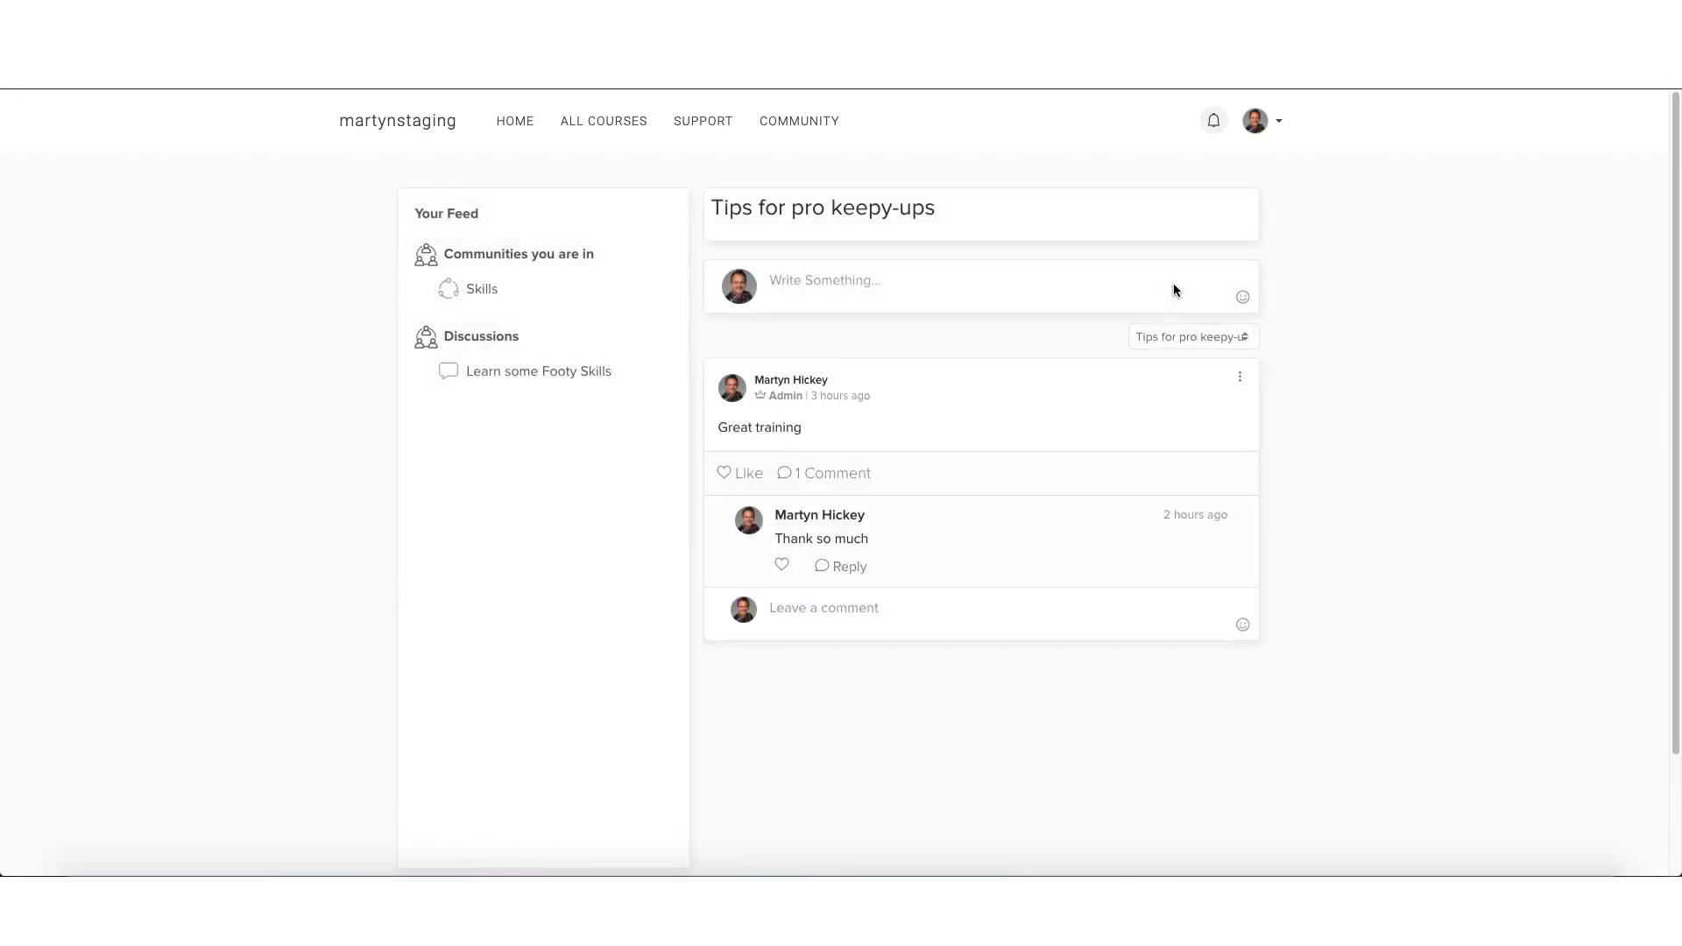
Step: Switch the lesson filter to "What do the offside rule mean?" to view its posts, and reset it to "Filter By Lessons"
left_click(1162, 338)
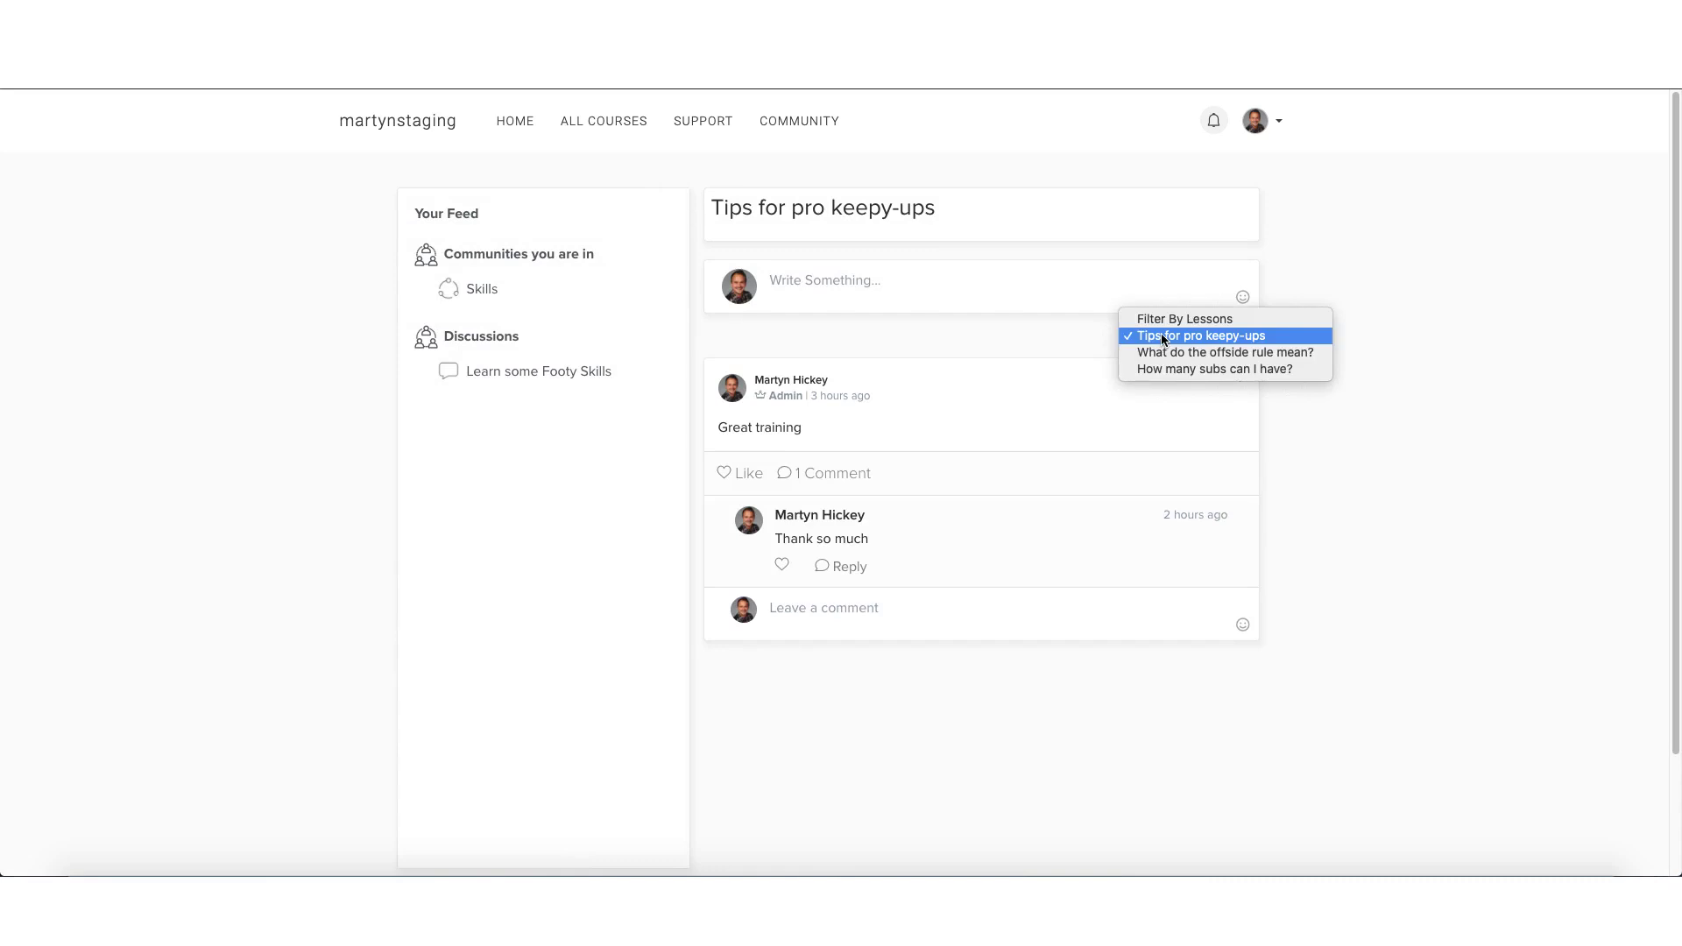
left_click(1173, 354)
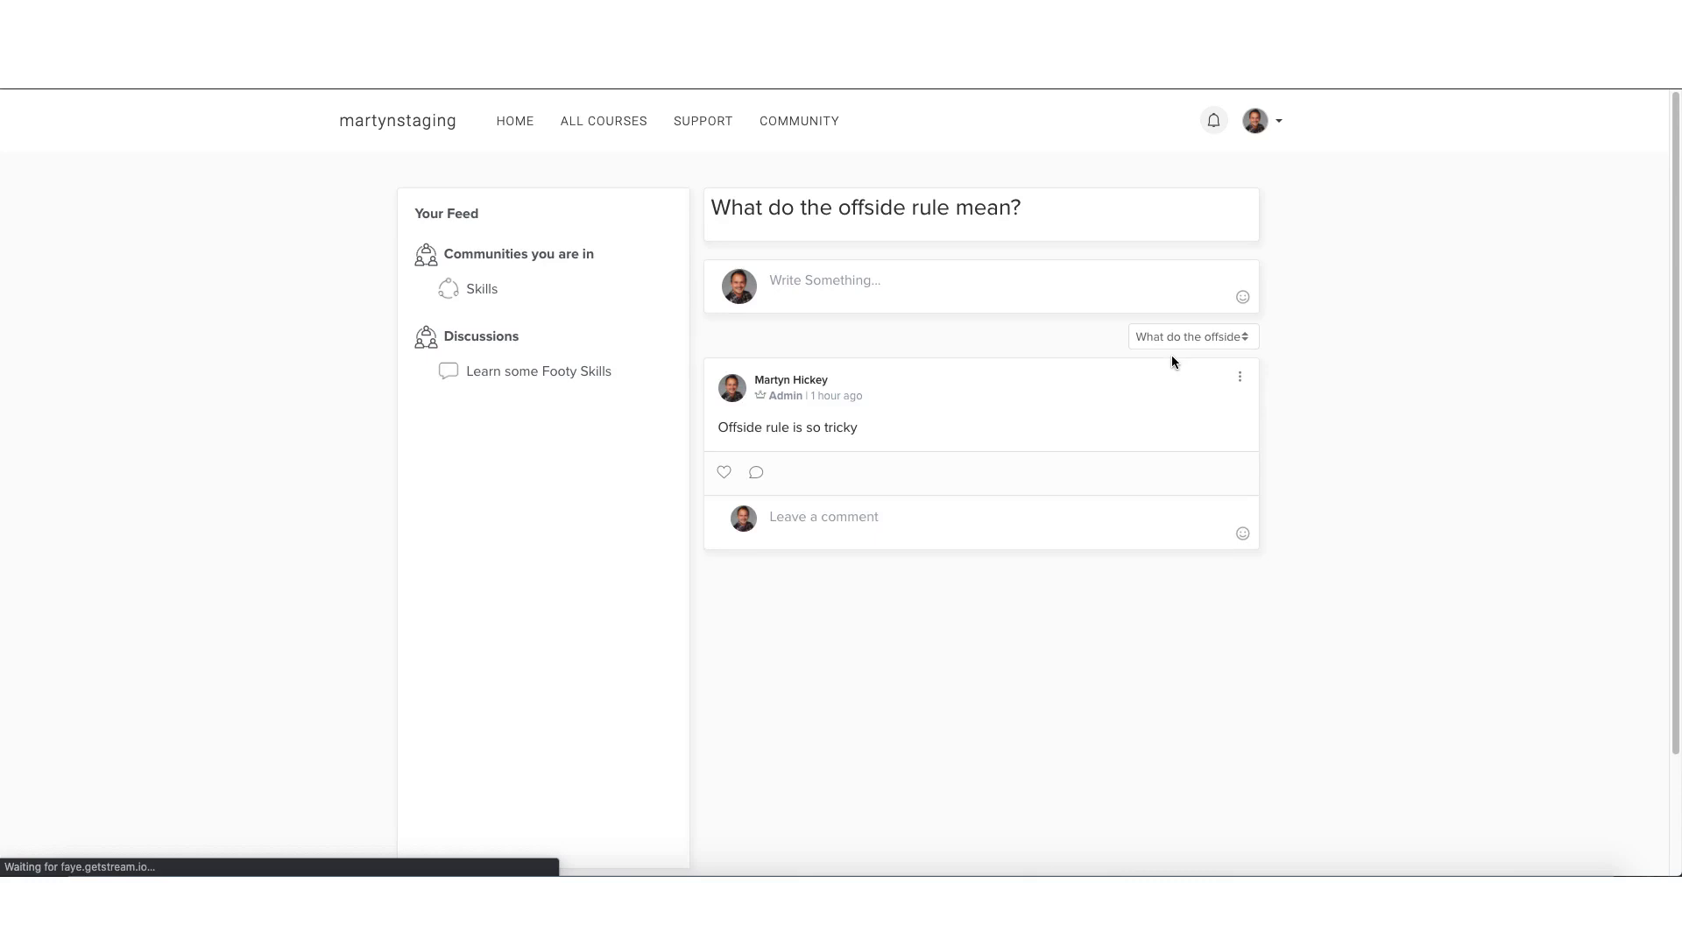
left_click(1182, 337)
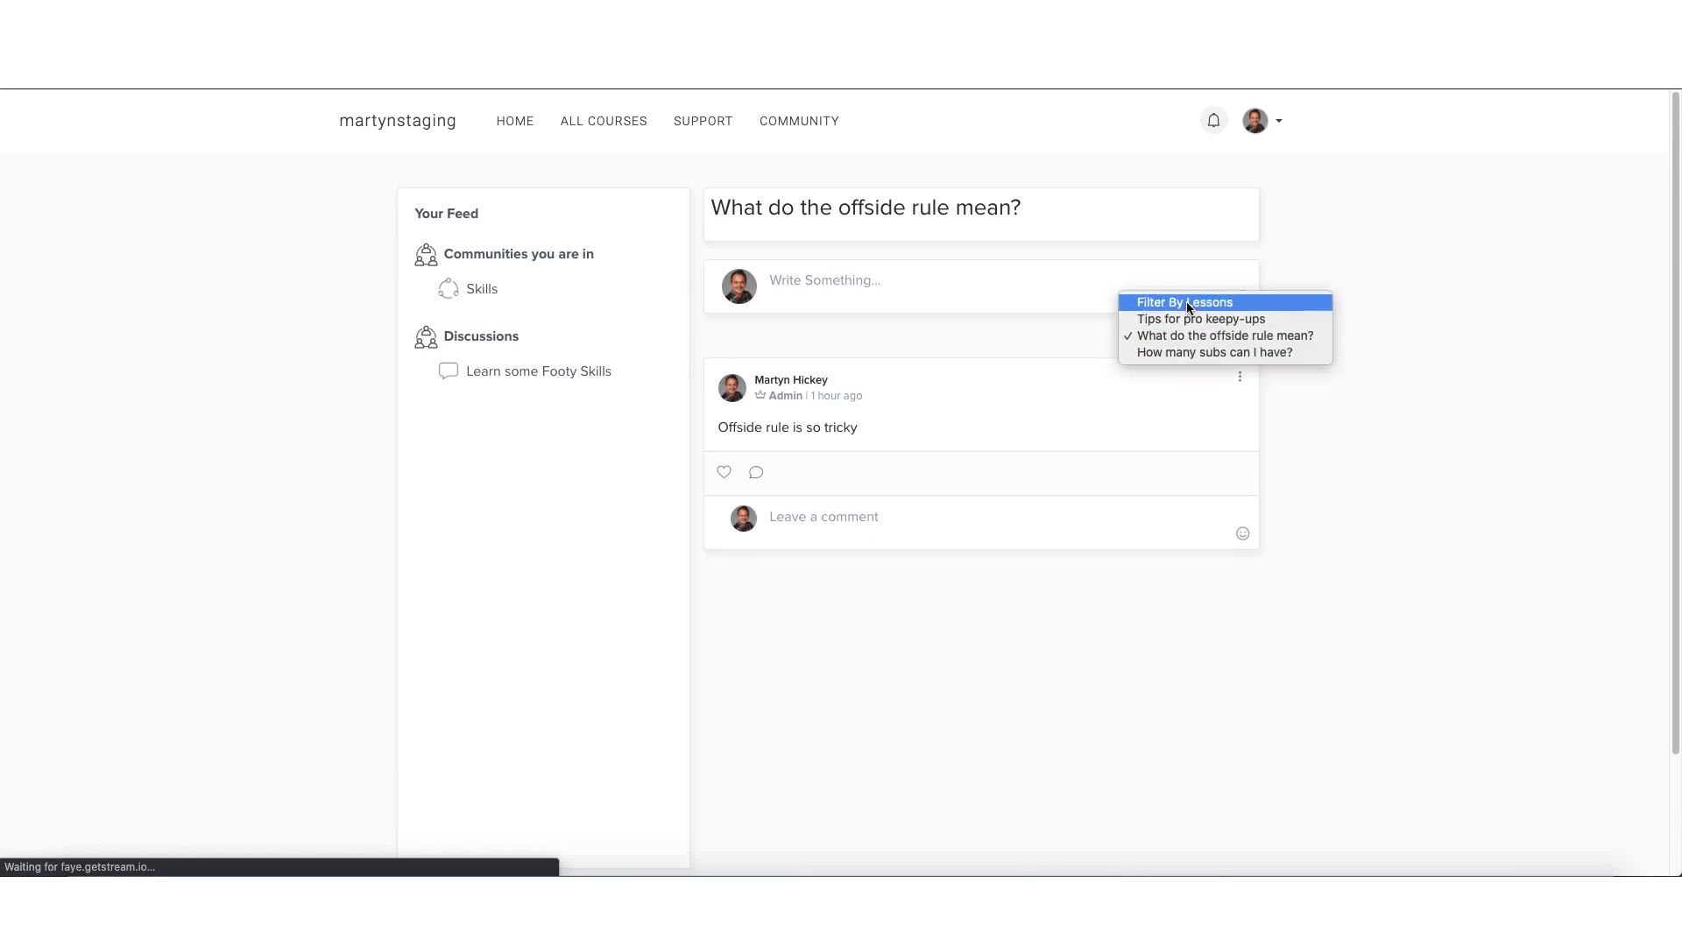
left_click(1186, 301)
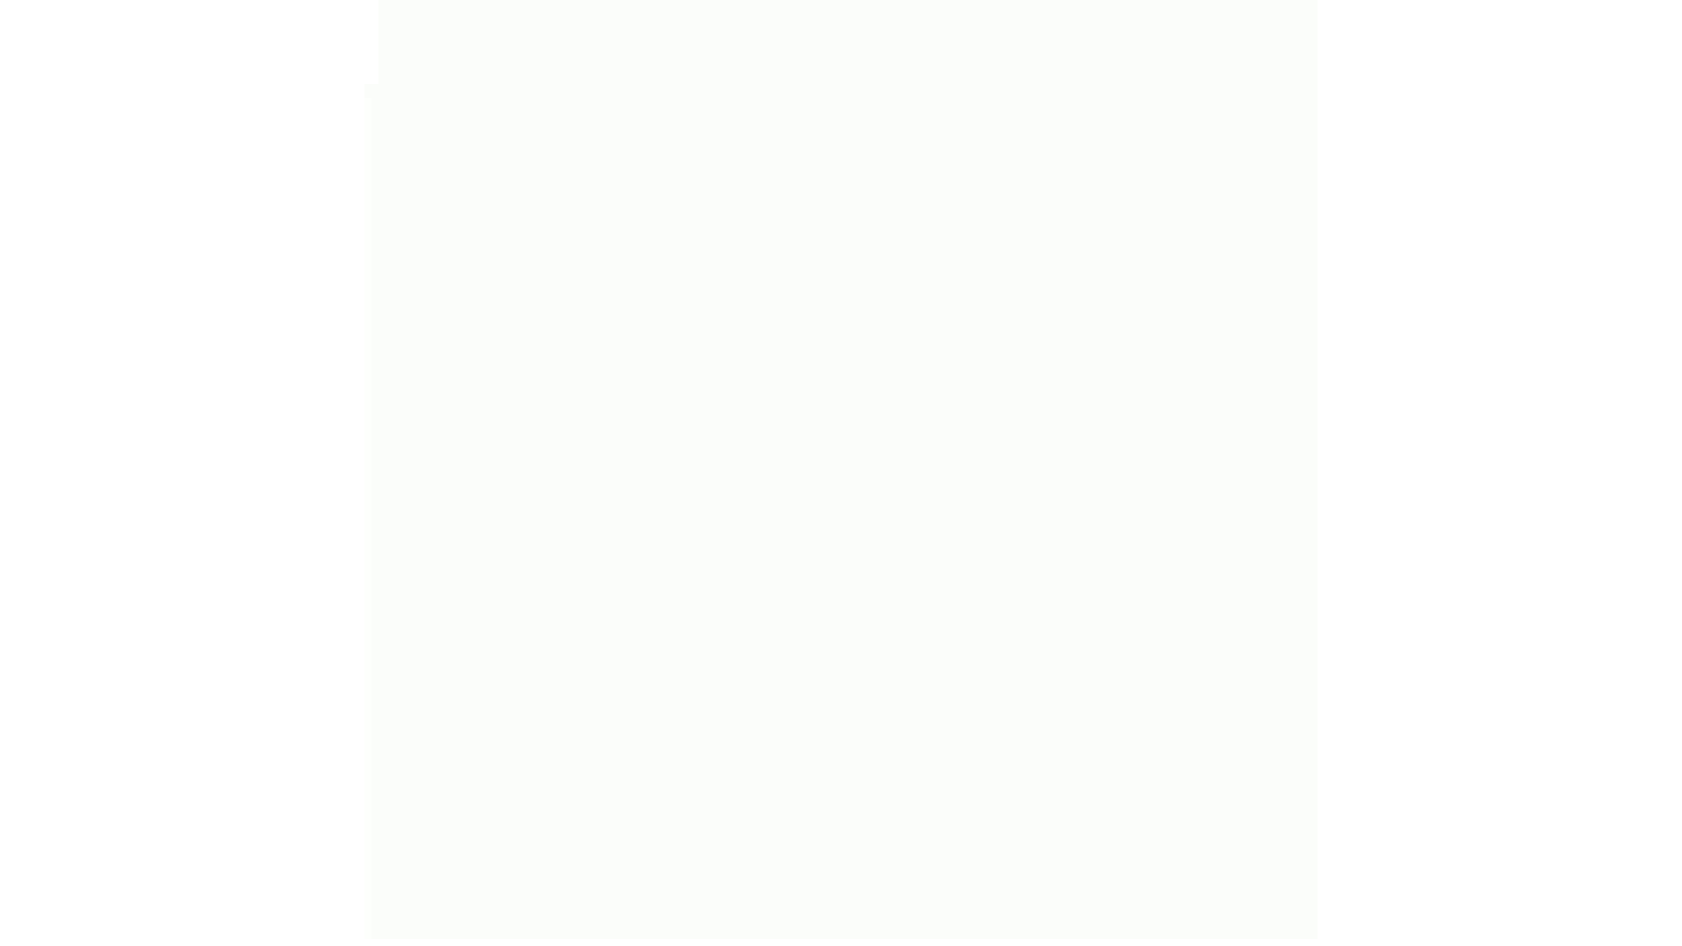